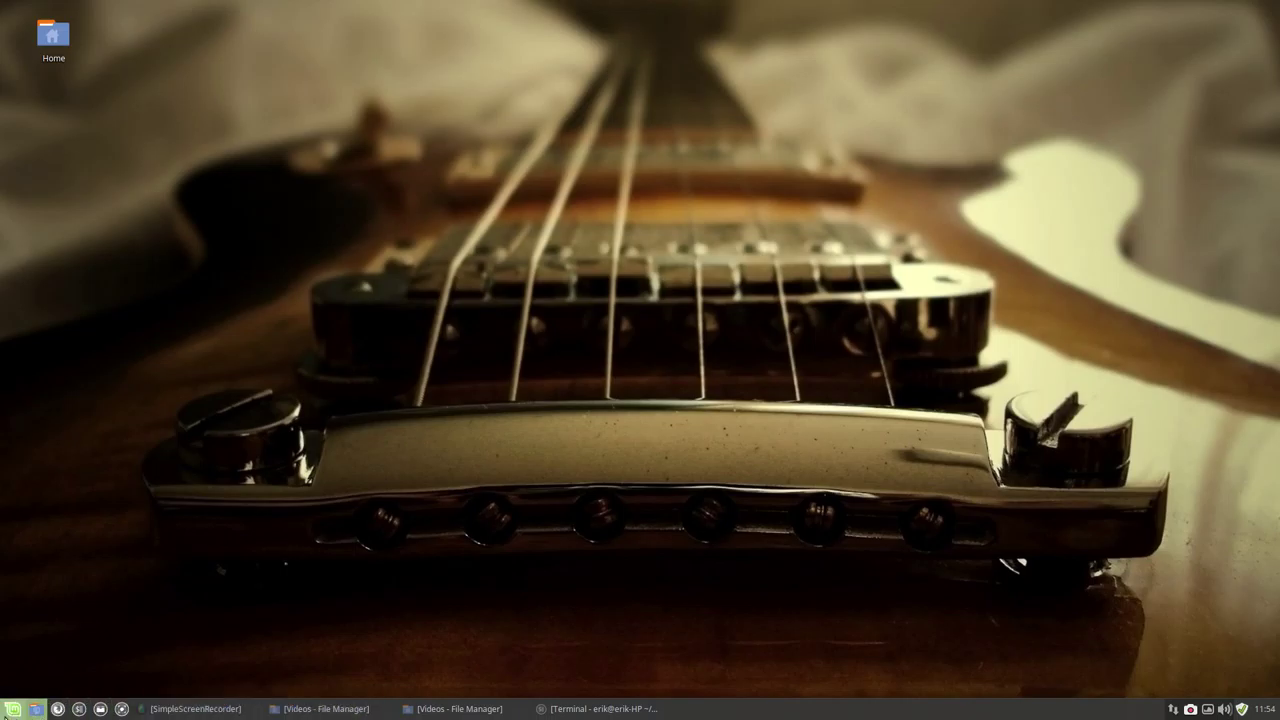
Restore Thunar on the Ultimate-Linux-Mint-18-Xfce tab with hardcodefixer-v1.sh selected
{"action": "left_click", "coordinate": [13, 709]}
{"action": "mouse_move", "coordinate": [38, 637]}
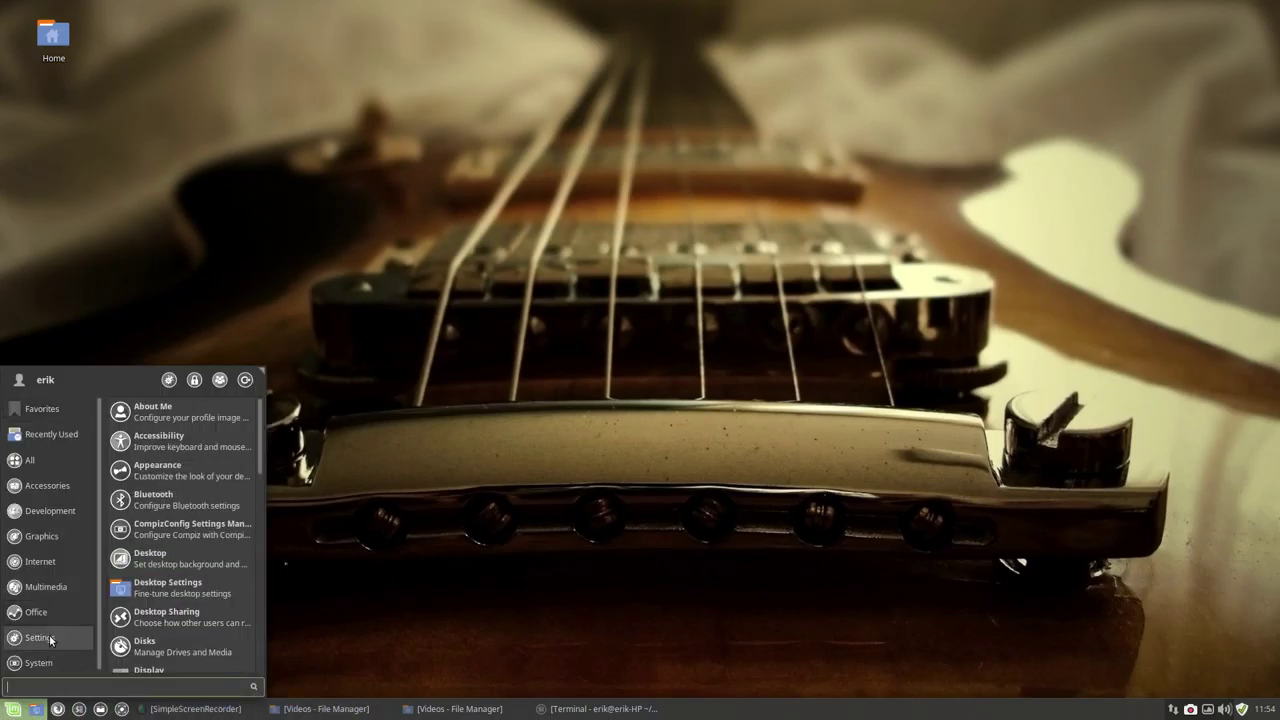
{"action": "mouse_move", "coordinate": [30, 460]}
{"action": "scroll", "coordinate": [147, 470], "scroll_direction": "down", "scroll_amount": 10}
{"action": "scroll", "coordinate": [160, 480], "scroll_direction": "down", "scroll_amount": 10}
{"action": "scroll", "coordinate": [170, 490], "scroll_direction": "down", "scroll_amount": 10}
{"action": "scroll", "coordinate": [172, 494], "scroll_direction": "down", "scroll_amount": 5}
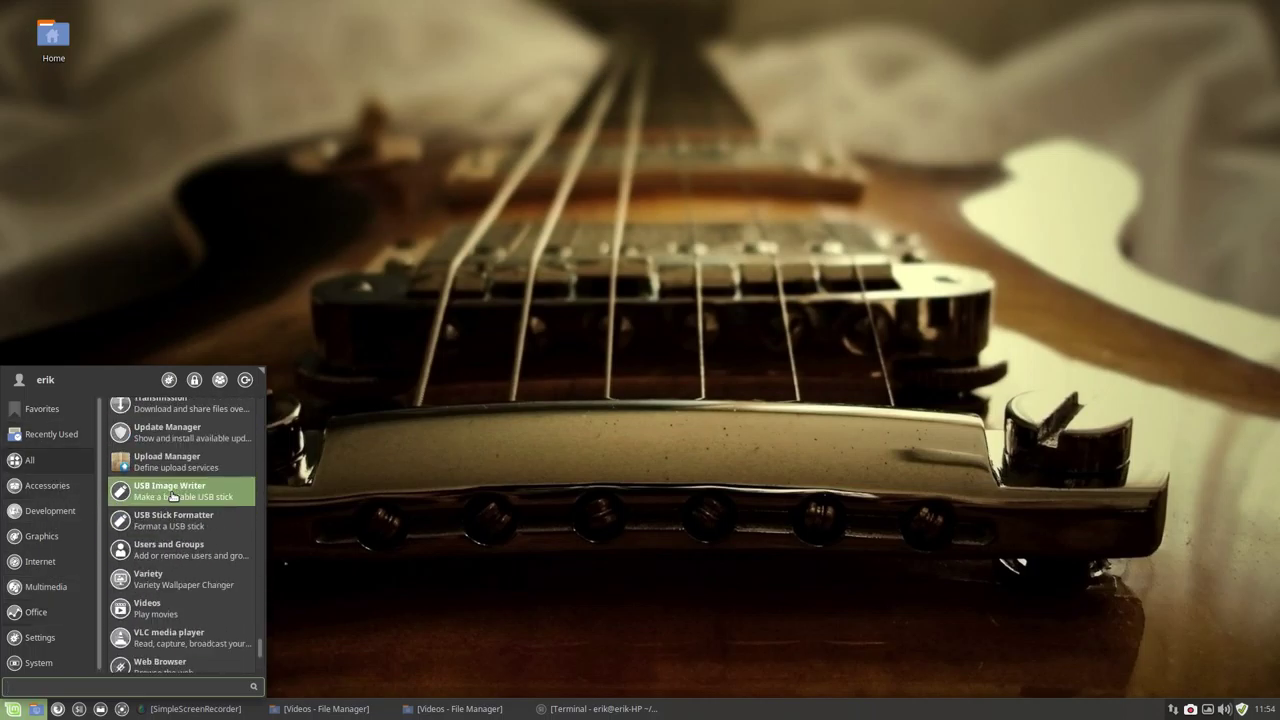
{"action": "scroll", "coordinate": [200, 470], "scroll_direction": "up", "scroll_amount": 3}
{"action": "scroll", "coordinate": [200, 470], "scroll_direction": "up", "scroll_amount": 3}
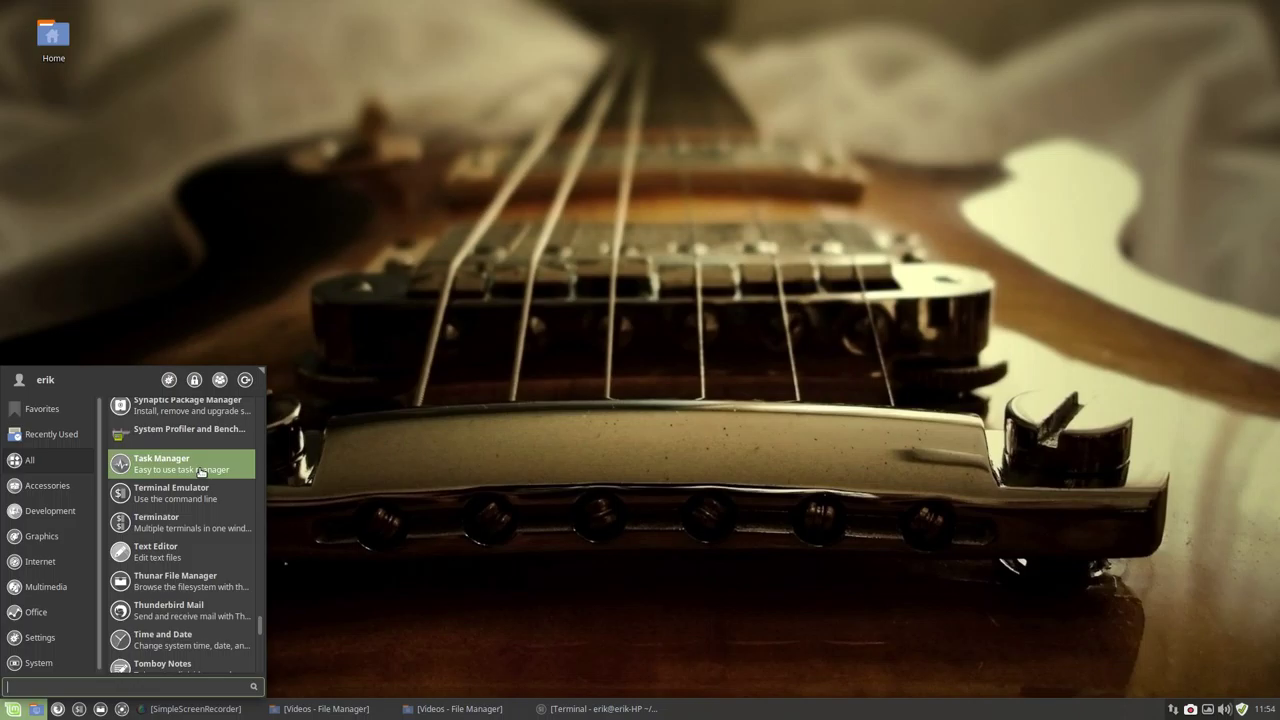
{"action": "scroll", "coordinate": [200, 470], "scroll_direction": "up", "scroll_amount": 1}
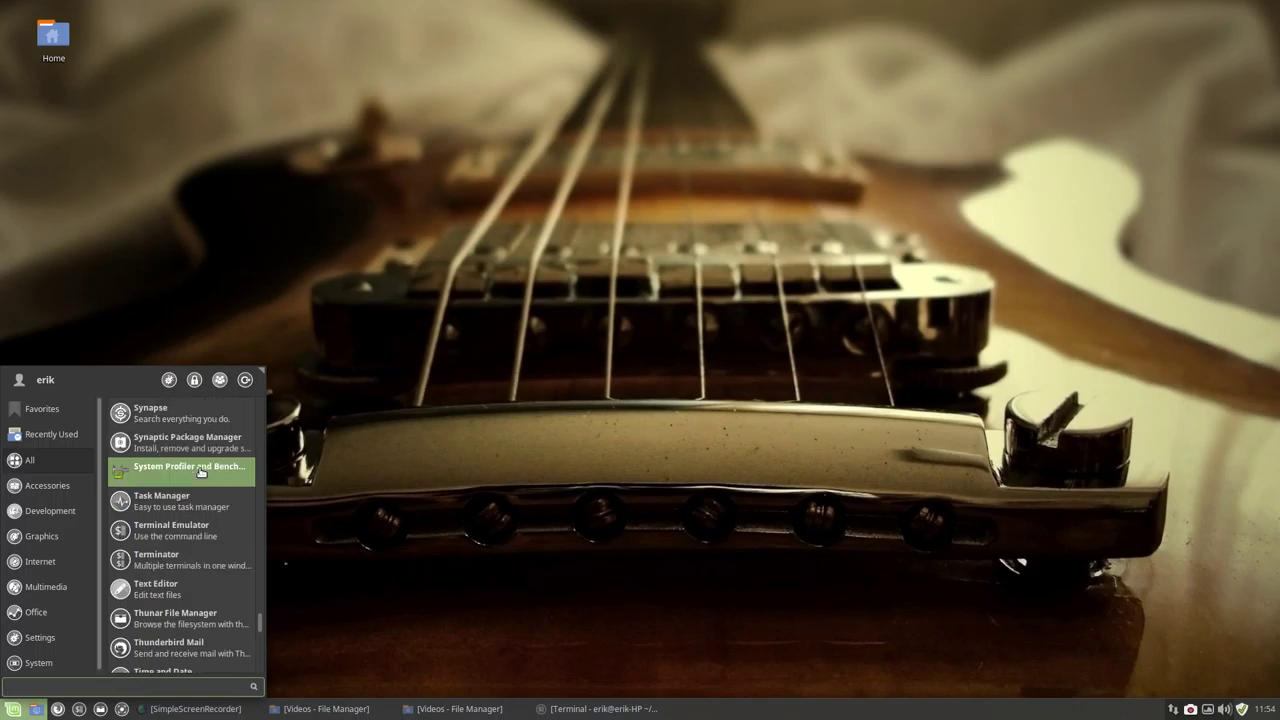
{"action": "left_click", "coordinate": [472, 438]}
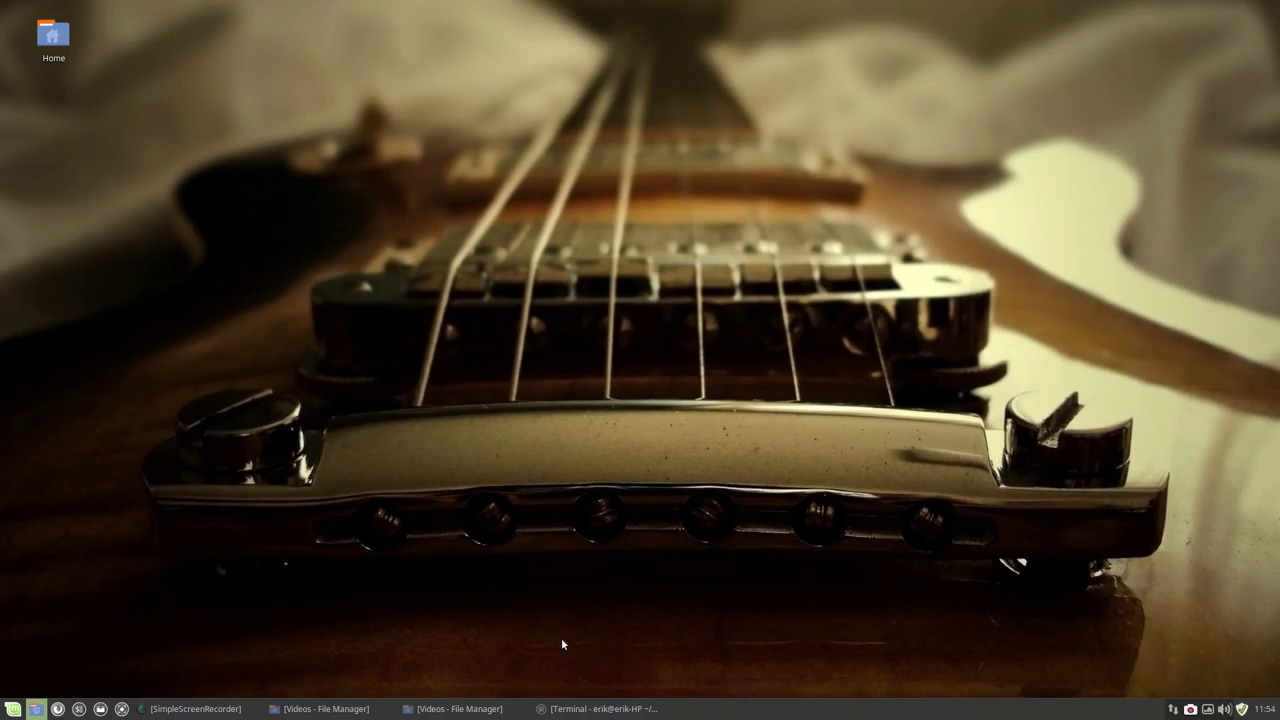
{"action": "left_click", "coordinate": [330, 709]}
{"action": "left_click", "coordinate": [250, 74]}
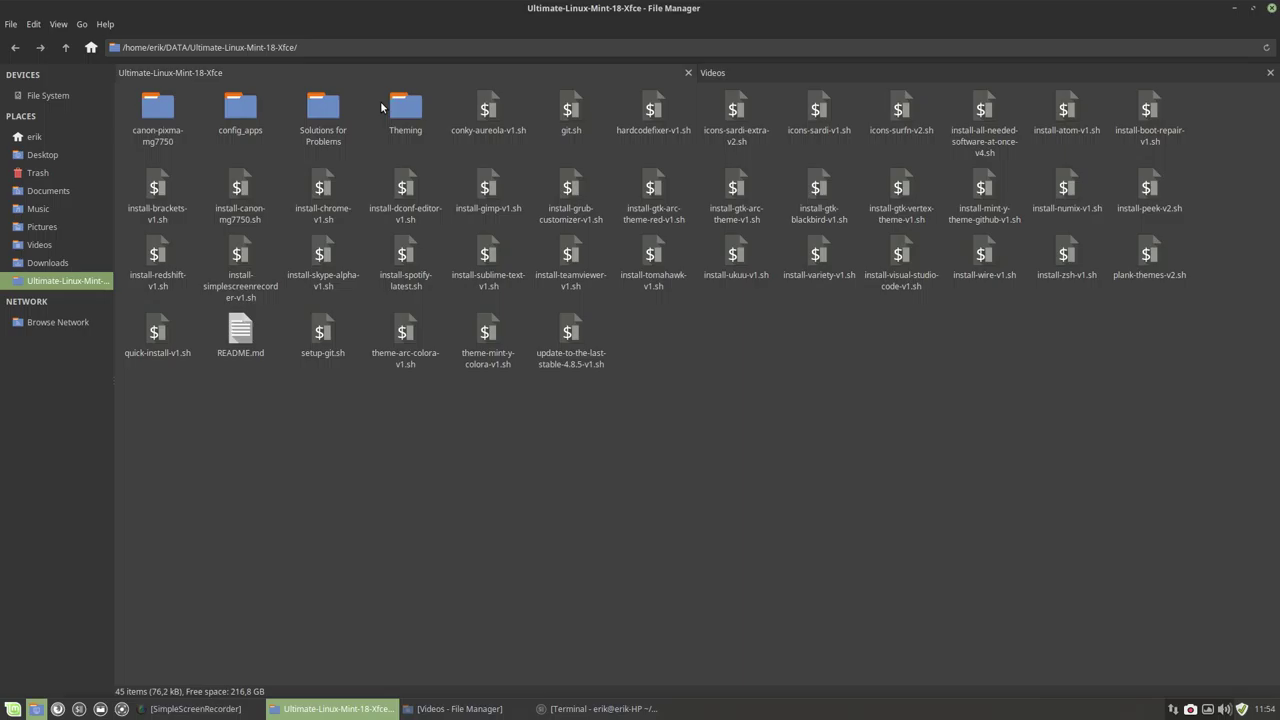
{"action": "left_click", "coordinate": [653, 115]}
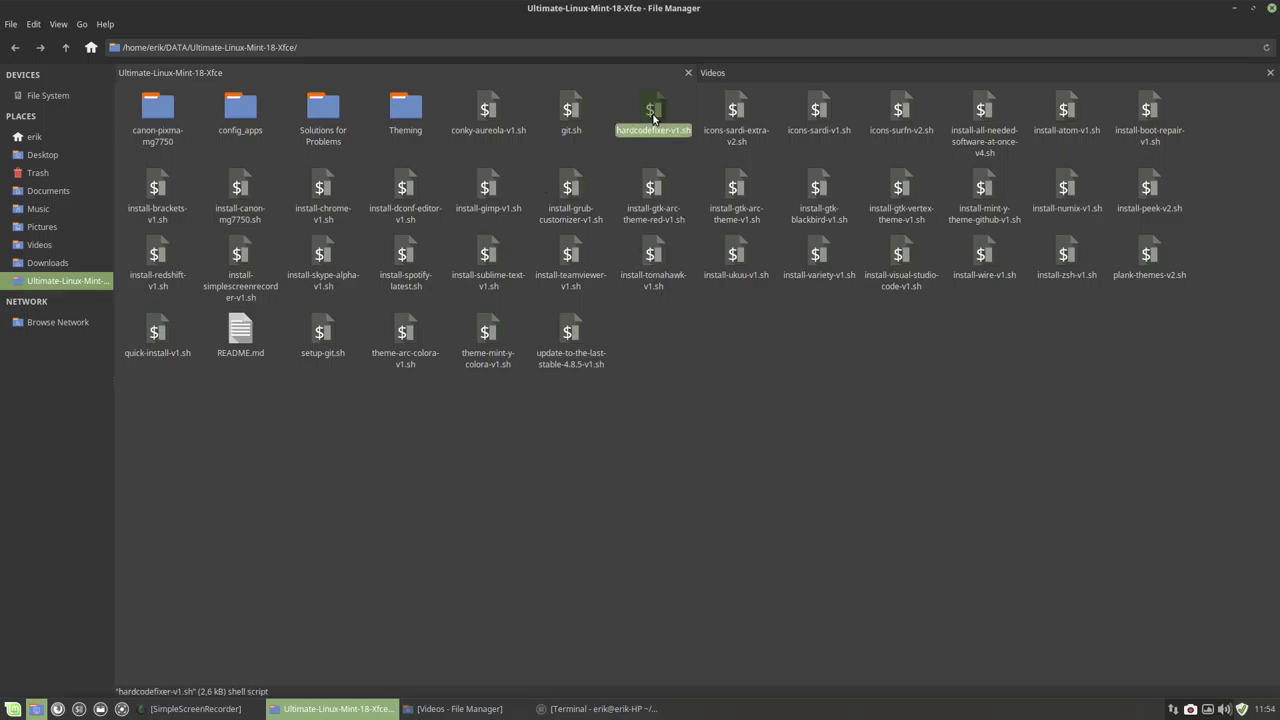
Bring up the context menu on empty space in the Ultimate-Linux-Mint-18-Xfce folder
{"action": "right_click", "coordinate": [678, 357]}
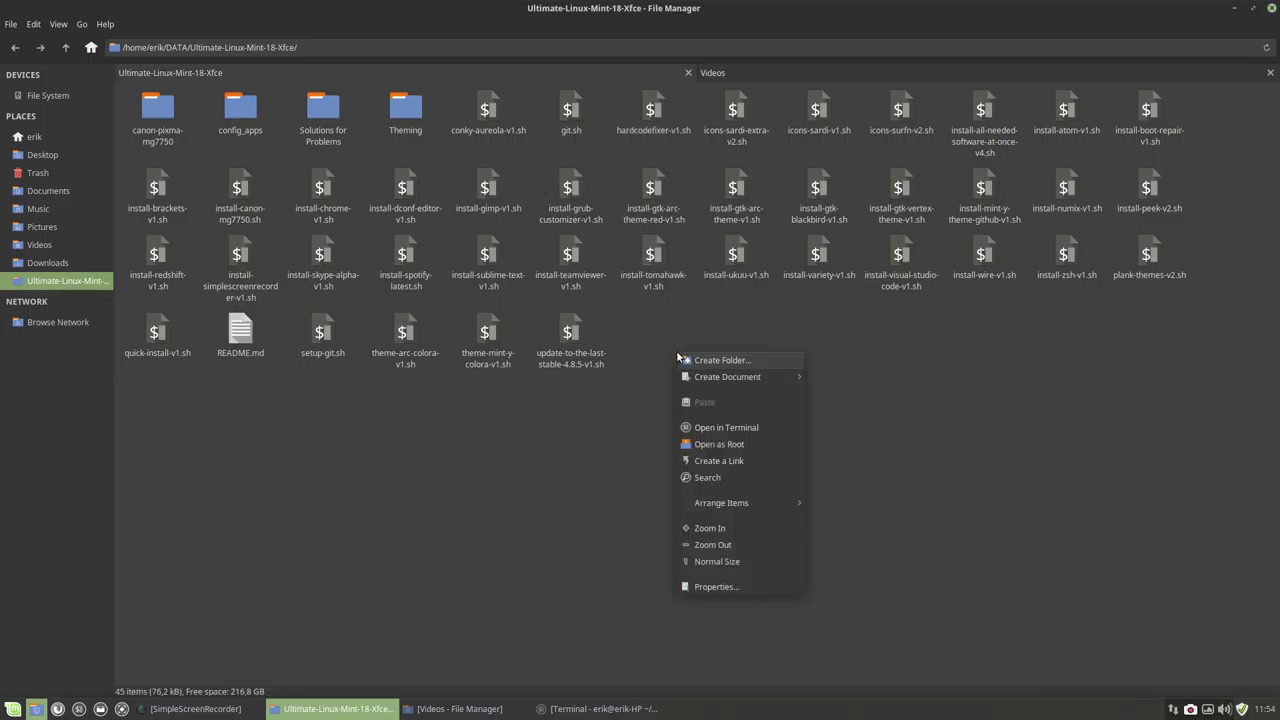
{"action": "left_click", "coordinate": [631, 17]}
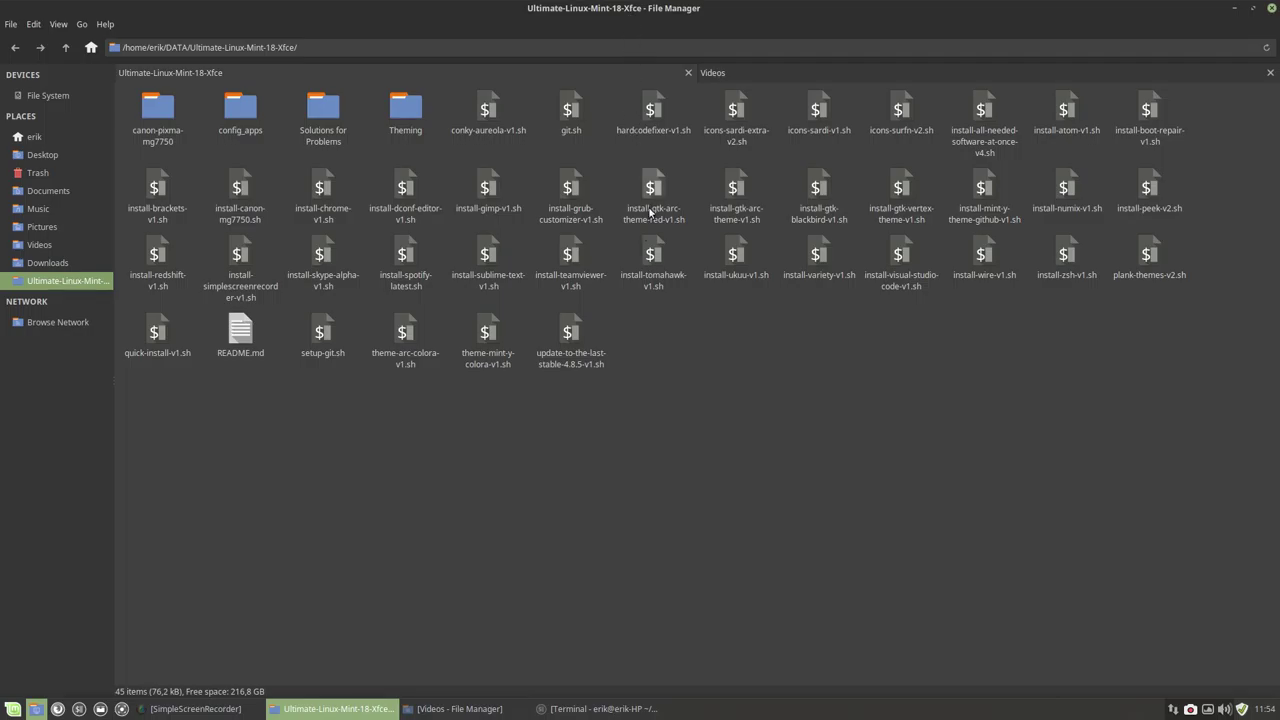
{"action": "right_click", "coordinate": [668, 420]}
Open a terminal here and run ./hardcodefixer-v1.sh, authenticating with the sudo password
{"action": "left_click", "coordinate": [730, 496]}
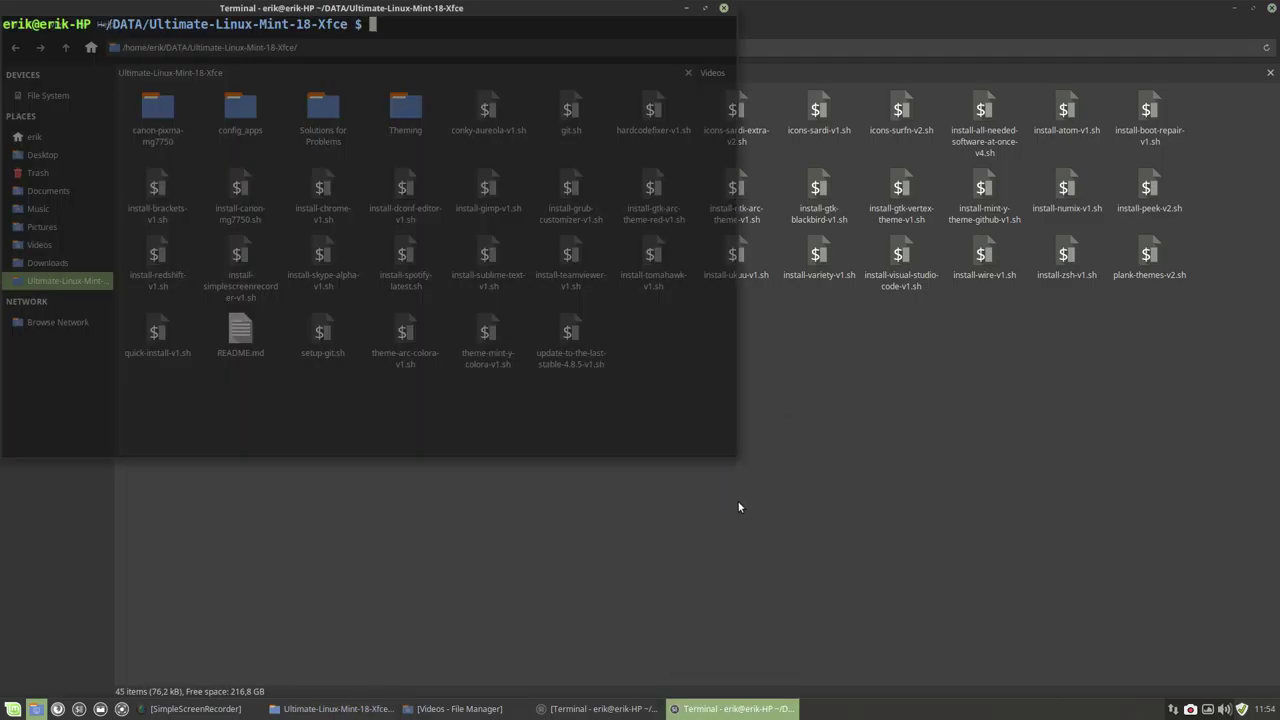
{"action": "type", "text": "./h"}
{"action": "key", "text": "Tab"}
{"action": "key", "text": "Return"}
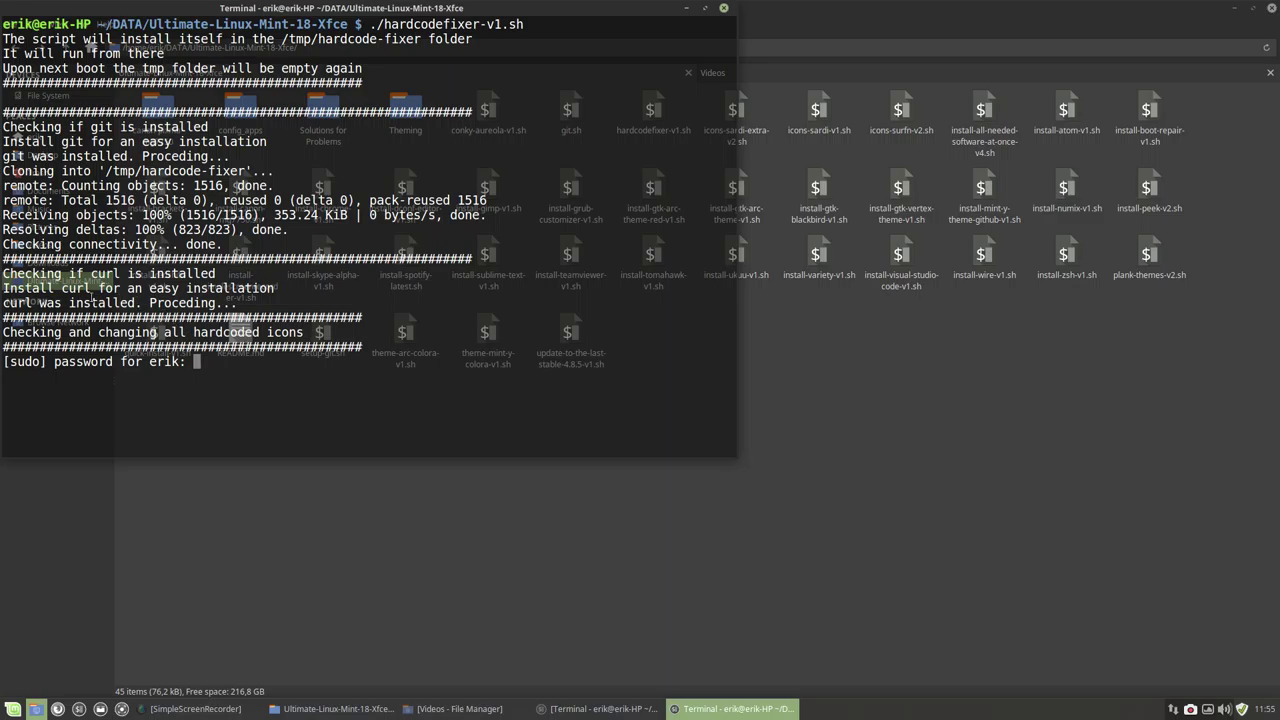
{"action": "double_click", "coordinate": [22, 303]}
{"action": "left_click", "coordinate": [247, 369]}
{"action": "key", "text": "Return"}
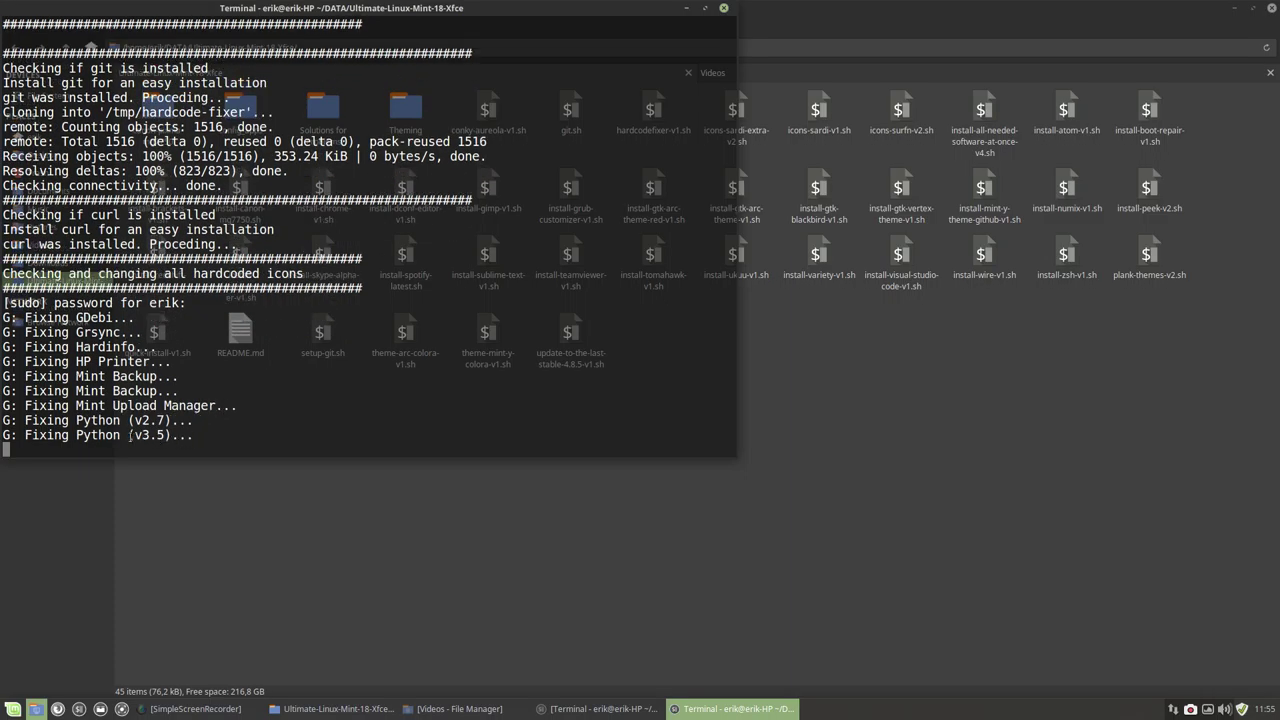
{"action": "left_click_drag", "start_coordinate": [190, 368], "coordinate": [4, 244]}
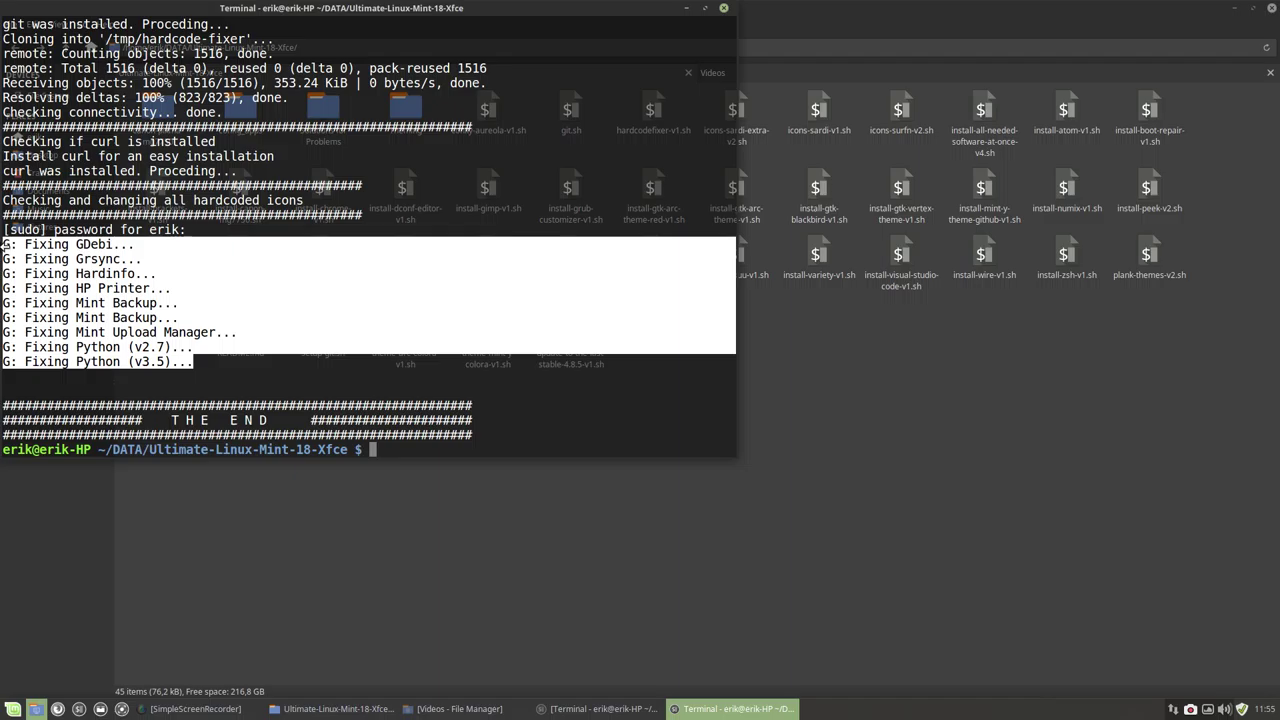
{"action": "left_click", "coordinate": [13, 708]}
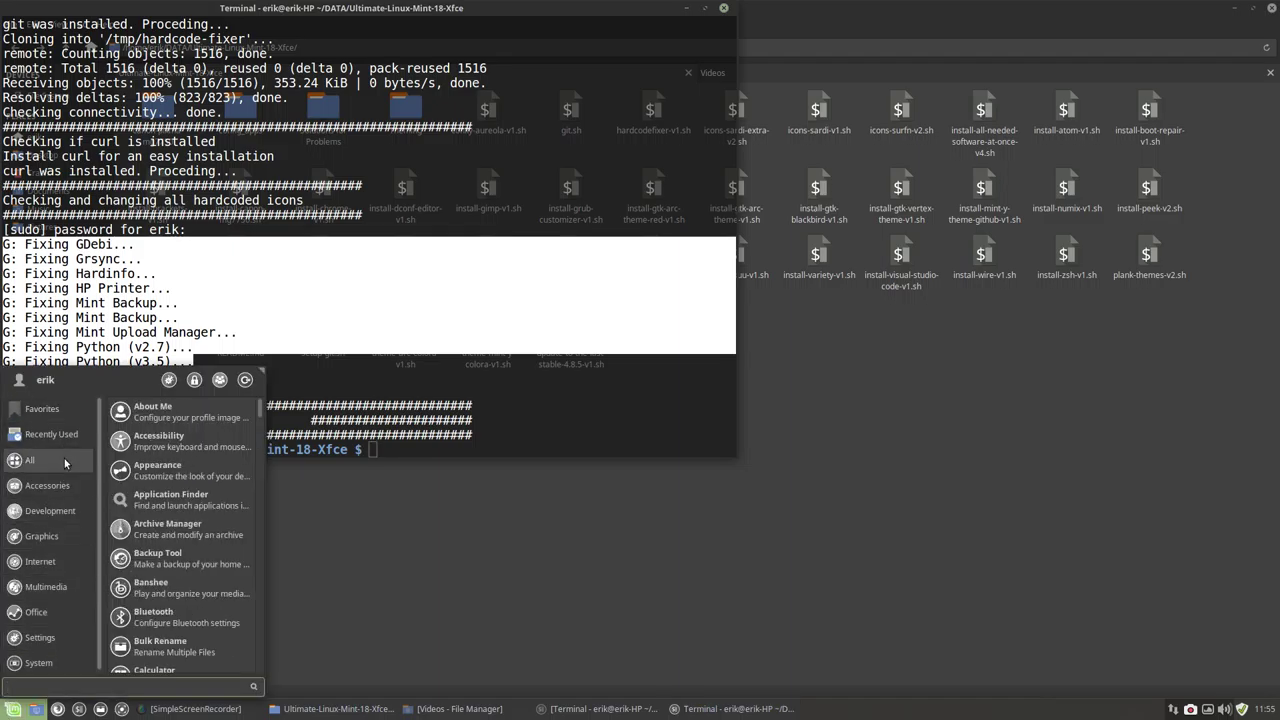
{"action": "scroll", "coordinate": [211, 498], "scroll_direction": "down", "scroll_amount": 5}
{"action": "scroll", "coordinate": [211, 498], "scroll_direction": "down", "scroll_amount": 10}
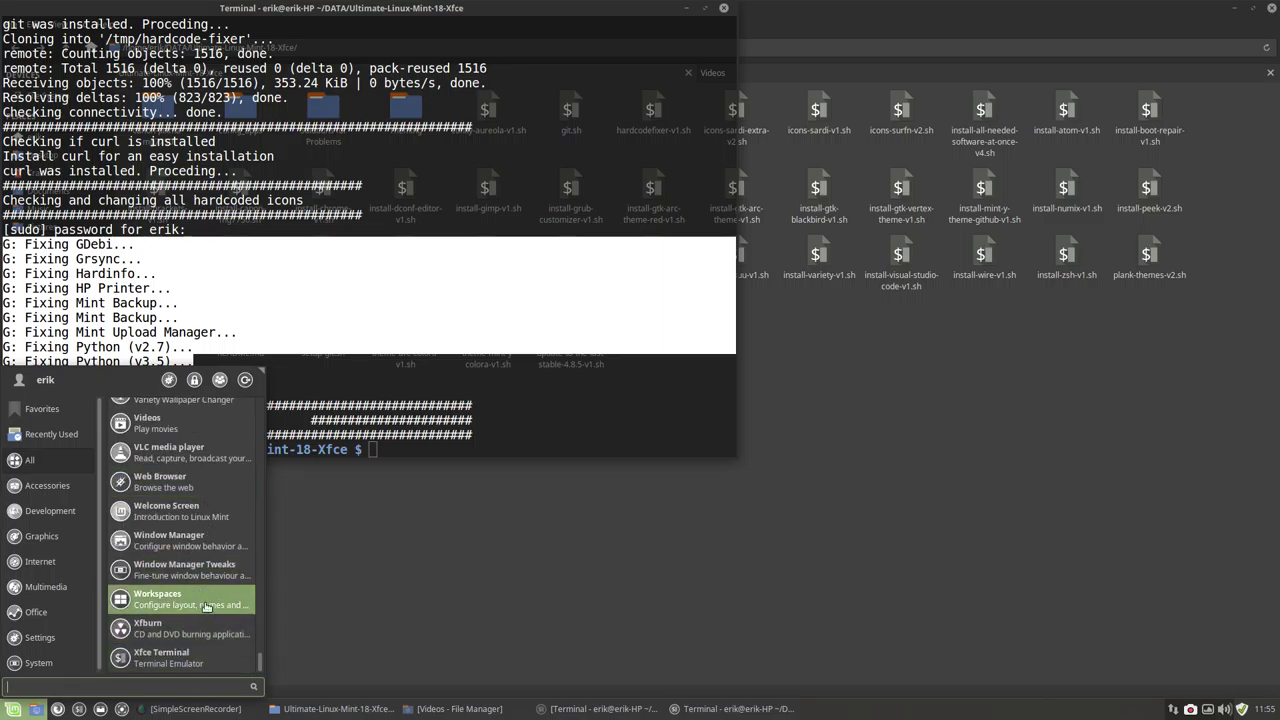
{"action": "scroll", "coordinate": [207, 604], "scroll_direction": "up", "scroll_amount": 5}
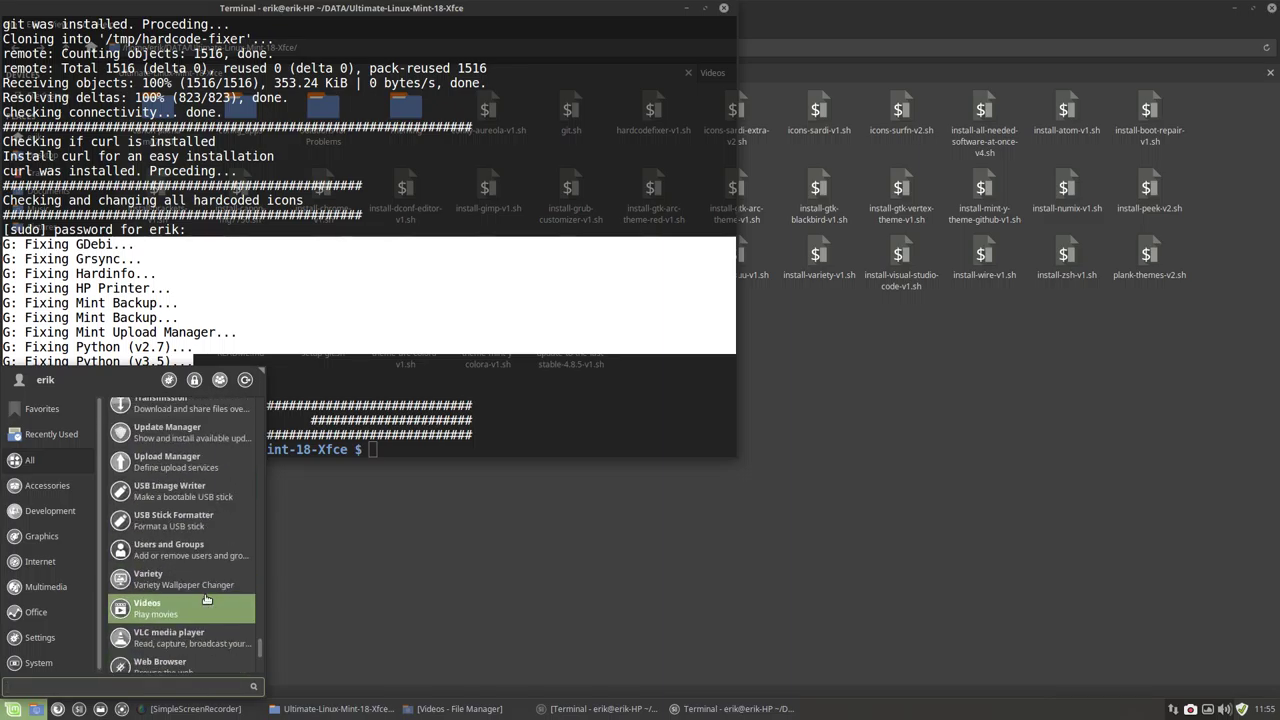
{"action": "scroll", "coordinate": [207, 600], "scroll_direction": "up", "scroll_amount": 3}
{"action": "scroll", "coordinate": [207, 590], "scroll_direction": "up", "scroll_amount": 2}
{"action": "scroll", "coordinate": [212, 568], "scroll_direction": "up", "scroll_amount": 3}
{"action": "scroll", "coordinate": [212, 568], "scroll_direction": "up", "scroll_amount": 2}
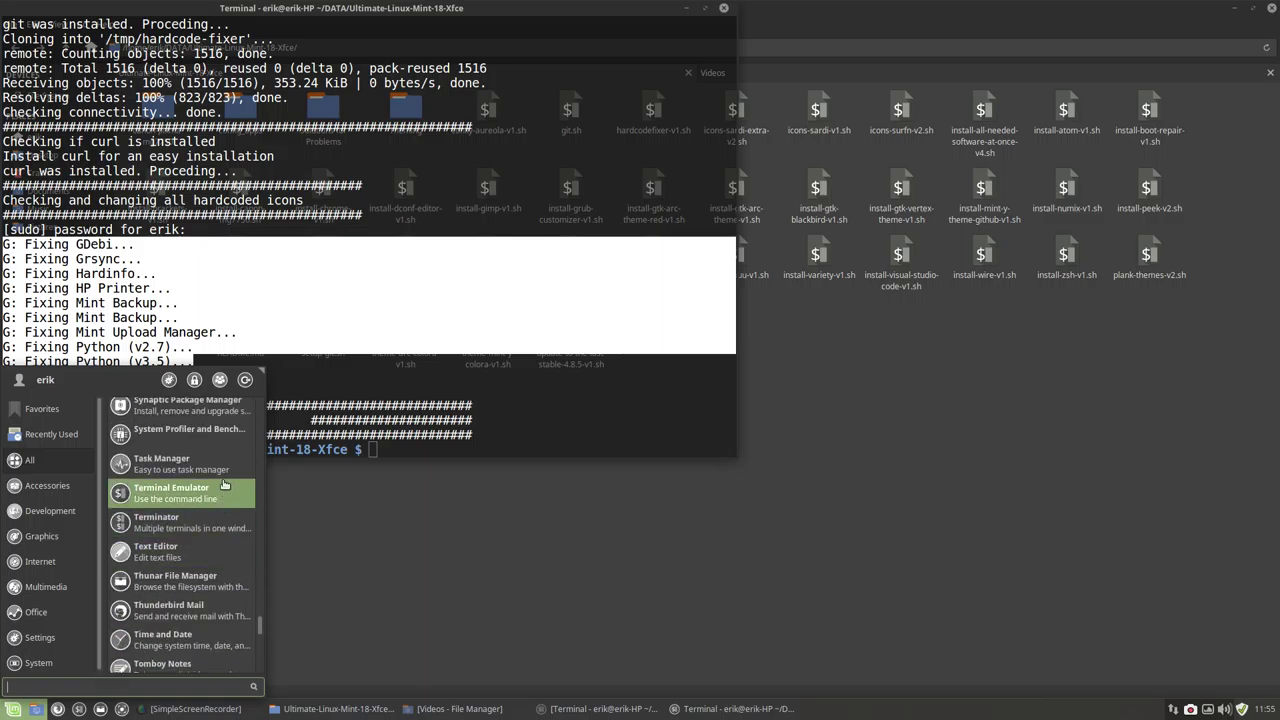
{"action": "scroll", "coordinate": [225, 462], "scroll_direction": "up", "scroll_amount": 2}
{"action": "scroll", "coordinate": [225, 462], "scroll_direction": "up", "scroll_amount": 1}
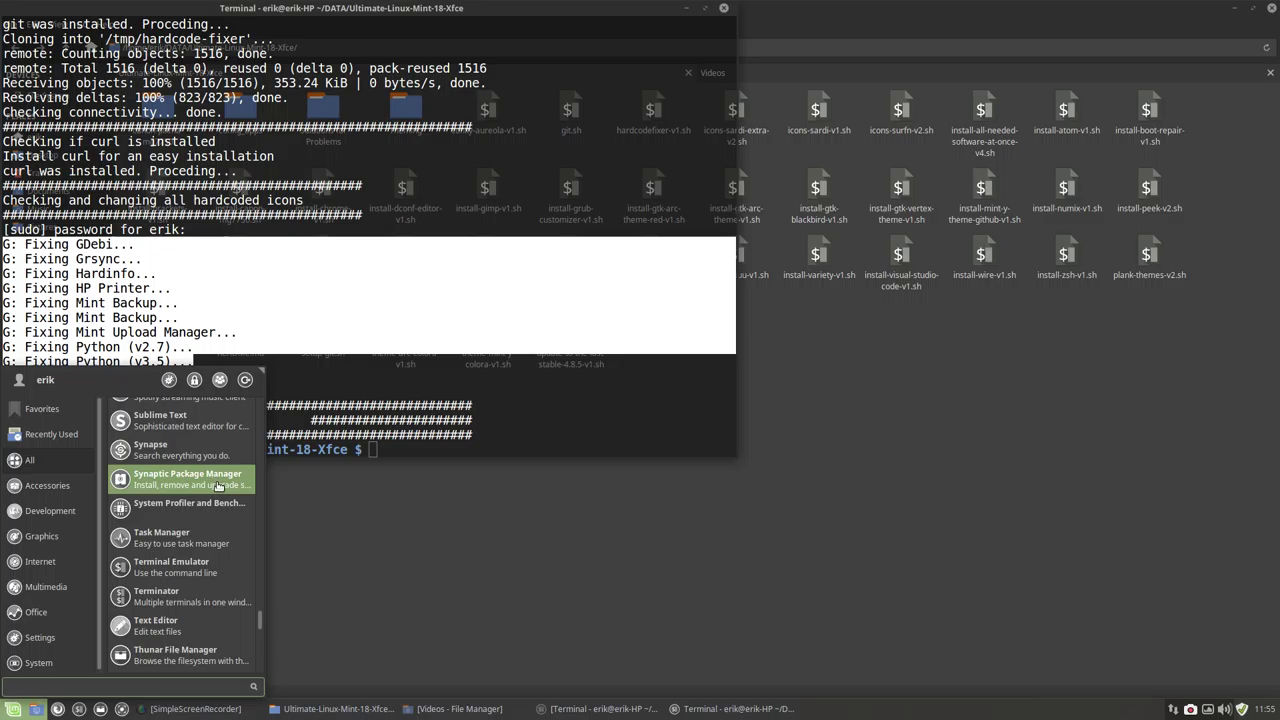
{"action": "scroll", "coordinate": [183, 508], "scroll_direction": "up", "scroll_amount": 5}
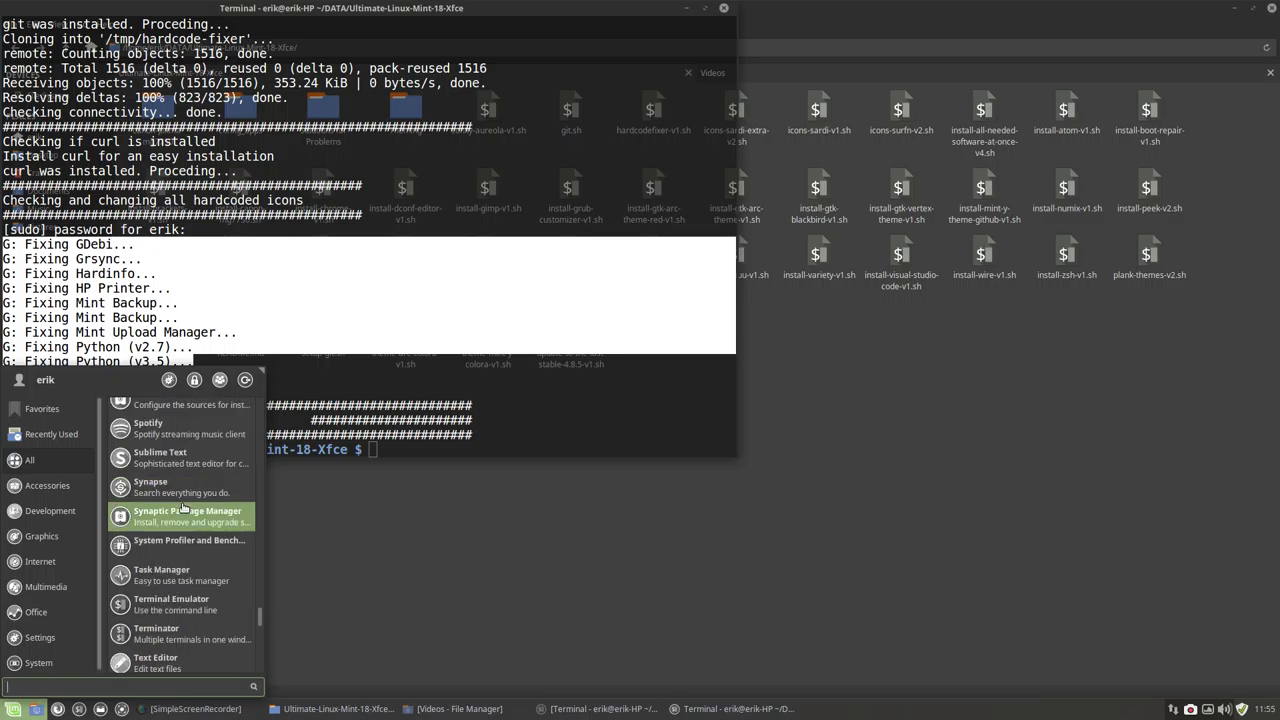
{"action": "scroll", "coordinate": [183, 508], "scroll_direction": "up", "scroll_amount": 3}
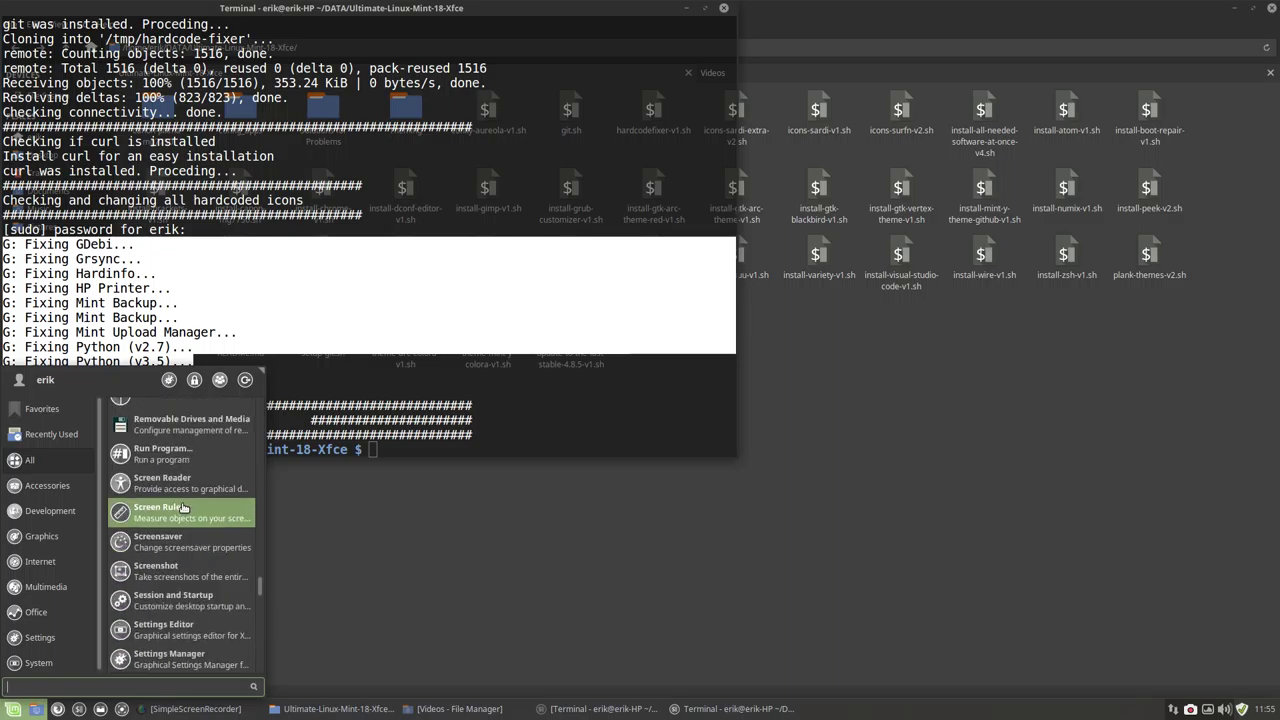
{"action": "scroll", "coordinate": [183, 508], "scroll_direction": "up", "scroll_amount": 3}
{"action": "scroll", "coordinate": [183, 508], "scroll_direction": "up", "scroll_amount": 2}
{"action": "scroll", "coordinate": [183, 508], "scroll_direction": "up", "scroll_amount": 2}
{"action": "scroll", "coordinate": [183, 508], "scroll_direction": "up", "scroll_amount": 3}
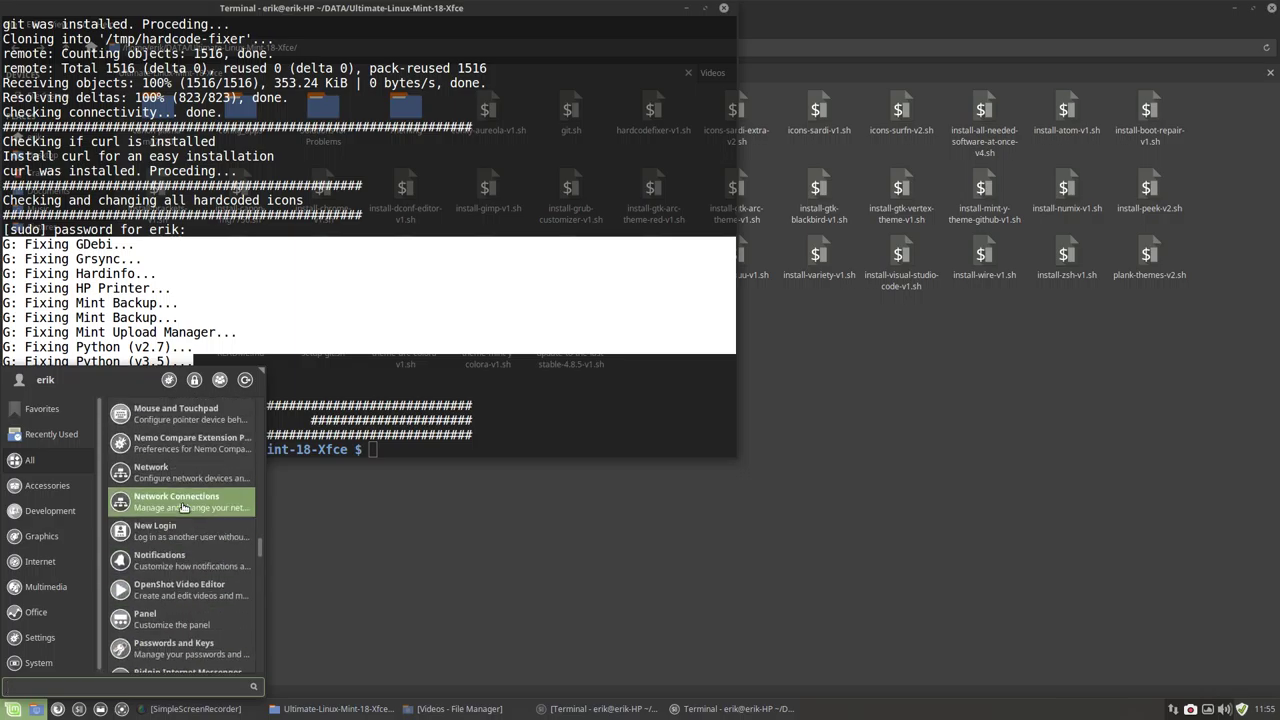
{"action": "scroll", "coordinate": [183, 508], "scroll_direction": "up", "scroll_amount": 2}
{"action": "scroll", "coordinate": [183, 508], "scroll_direction": "up", "scroll_amount": 2}
{"action": "scroll", "coordinate": [183, 505], "scroll_direction": "up", "scroll_amount": 3}
{"action": "scroll", "coordinate": [183, 505], "scroll_direction": "up", "scroll_amount": 2}
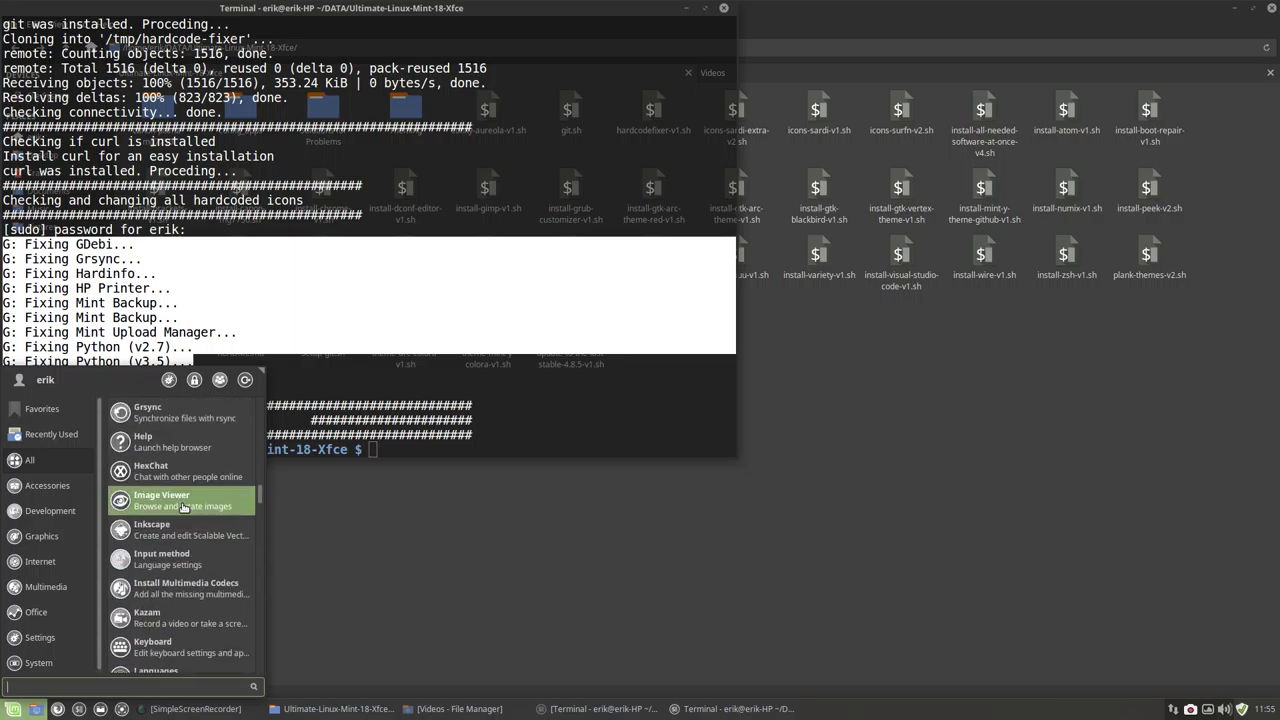
{"action": "scroll", "coordinate": [183, 505], "scroll_direction": "up", "scroll_amount": 3}
{"action": "scroll", "coordinate": [183, 505], "scroll_direction": "up", "scroll_amount": 2}
{"action": "scroll", "coordinate": [183, 505], "scroll_direction": "up", "scroll_amount": 3}
{"action": "scroll", "coordinate": [183, 505], "scroll_direction": "up", "scroll_amount": 2}
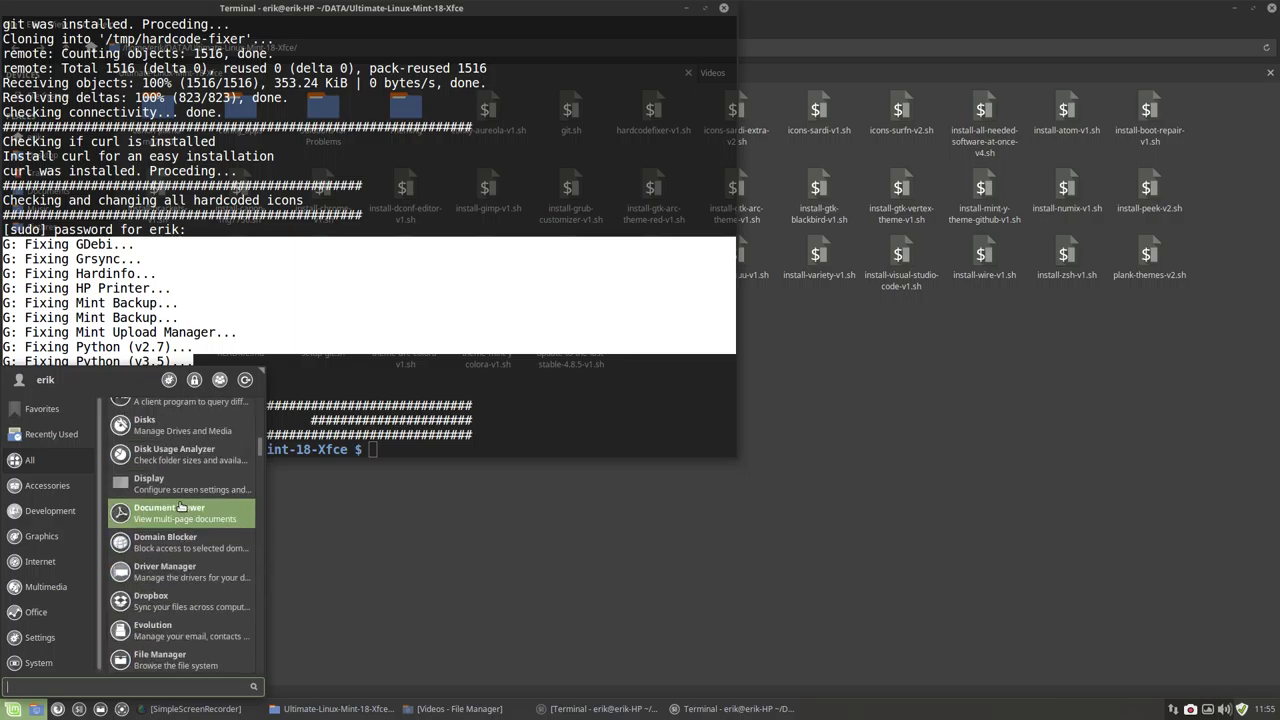
{"action": "scroll", "coordinate": [183, 505], "scroll_direction": "up", "scroll_amount": 3}
{"action": "scroll", "coordinate": [183, 505], "scroll_direction": "up", "scroll_amount": 2}
{"action": "scroll", "coordinate": [183, 505], "scroll_direction": "up", "scroll_amount": 2}
{"action": "scroll", "coordinate": [183, 505], "scroll_direction": "up", "scroll_amount": 2}
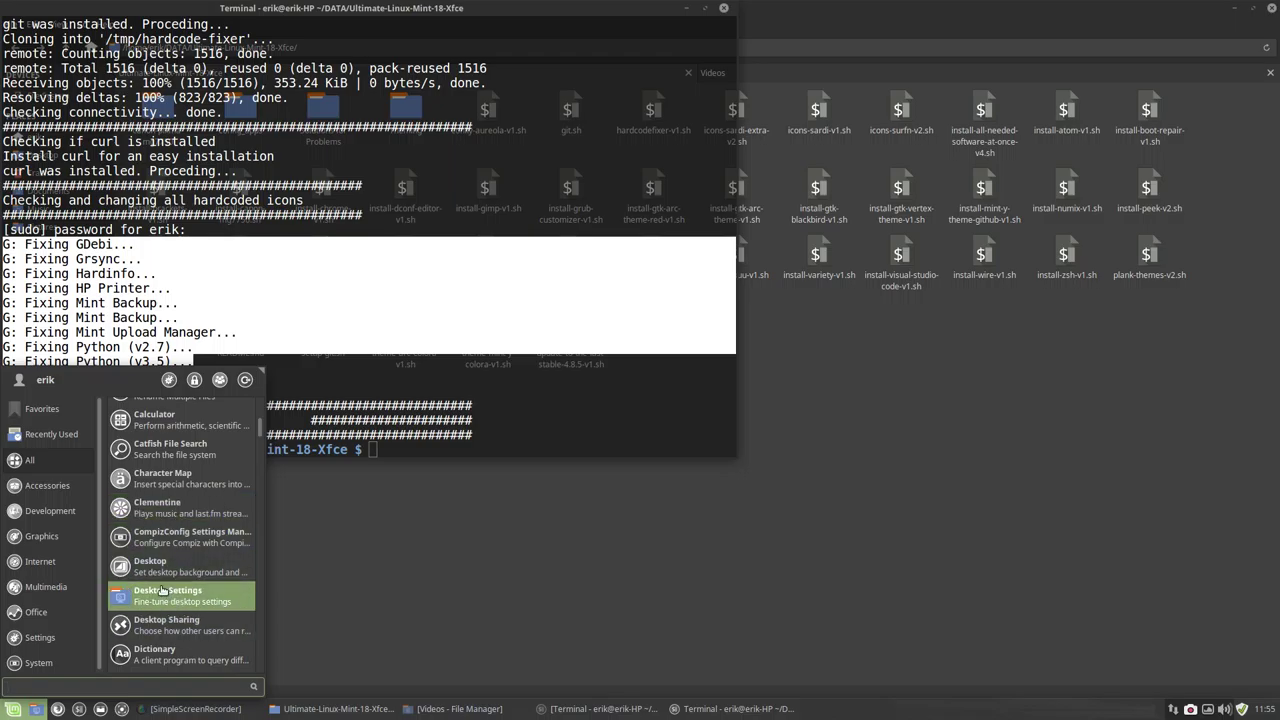
{"action": "scroll", "coordinate": [183, 505], "scroll_direction": "up", "scroll_amount": 2}
{"action": "scroll", "coordinate": [189, 505], "scroll_direction": "up", "scroll_amount": 3}
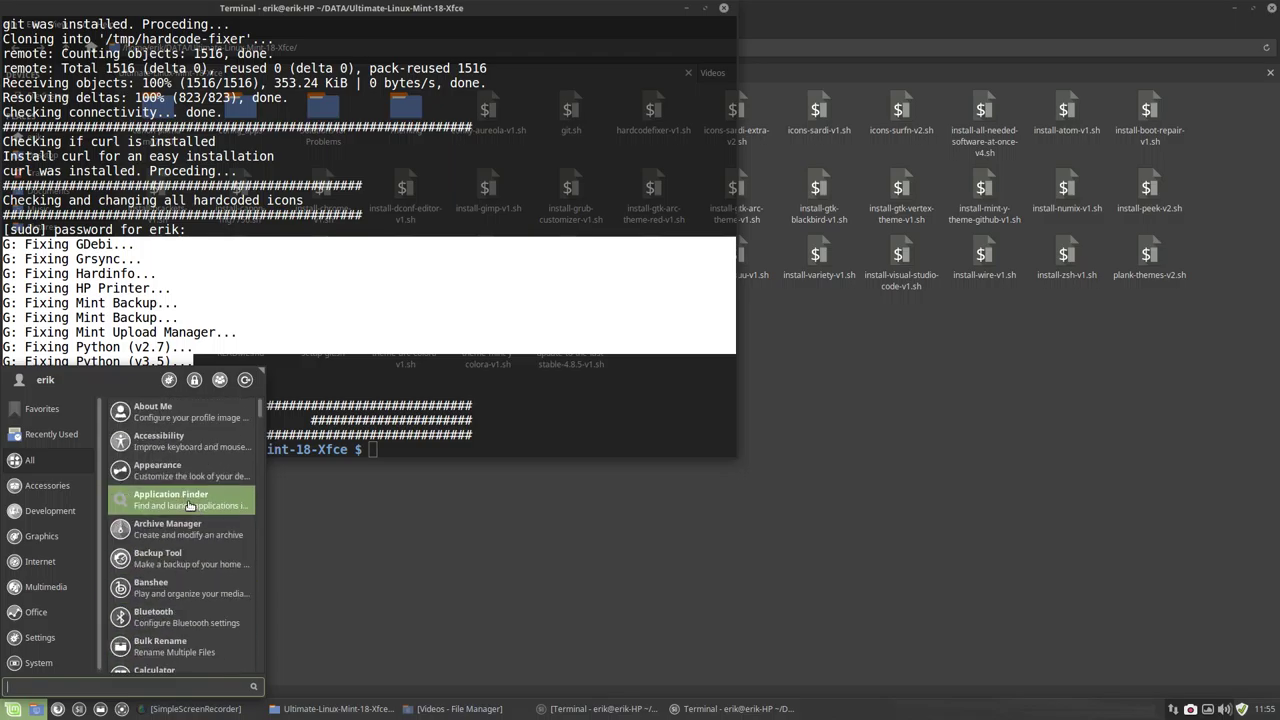
{"action": "left_click", "coordinate": [560, 450]}
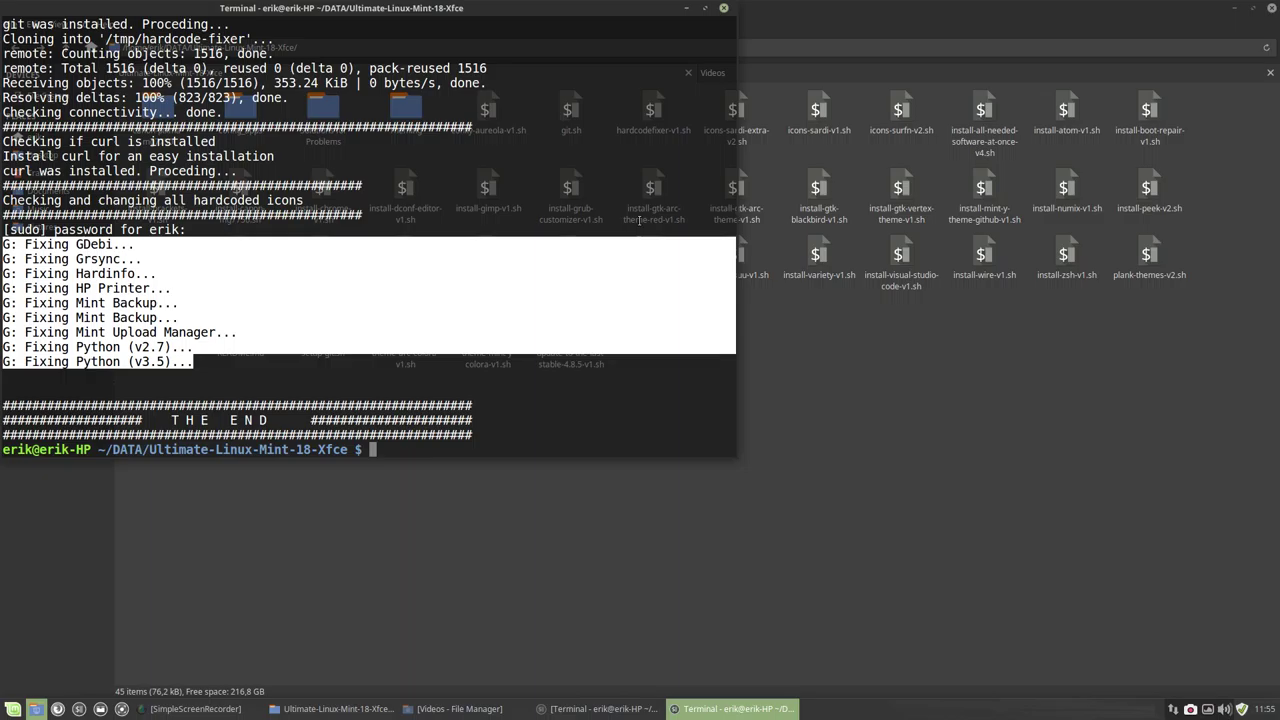
Close the finished terminal and open Appearance from the Settings Manager
{"action": "left_click", "coordinate": [723, 8]}
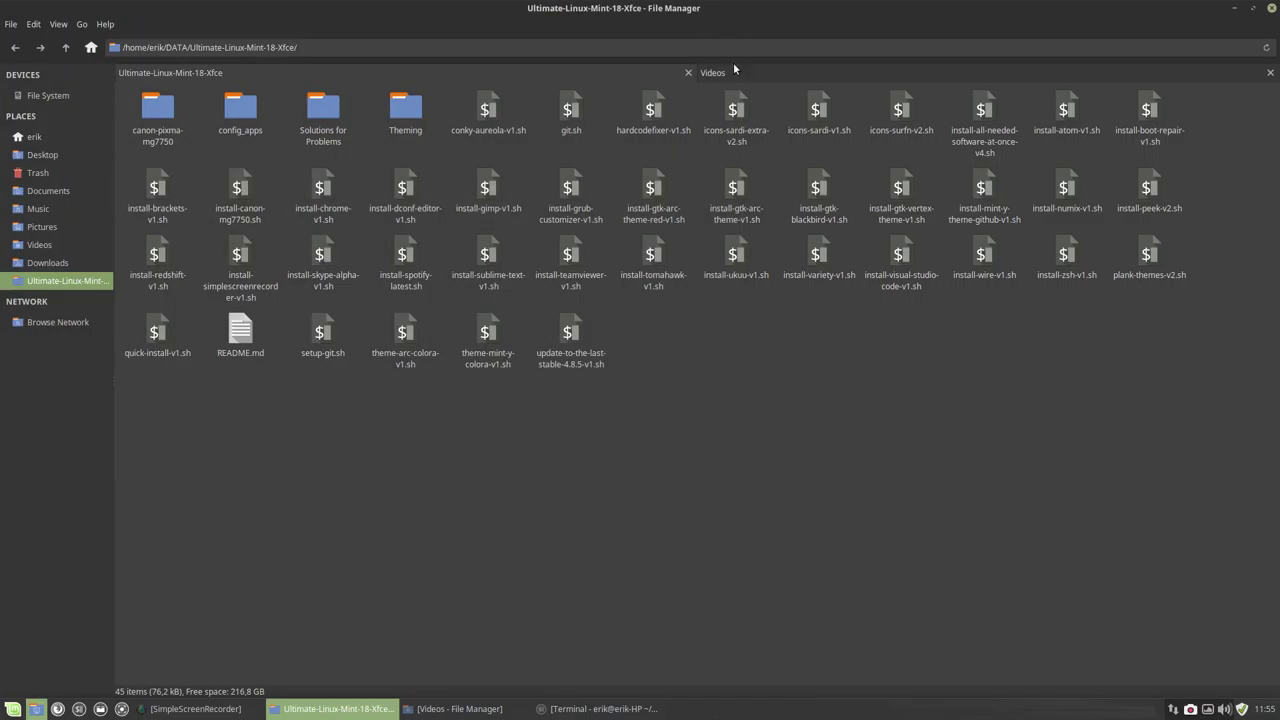
{"action": "left_click", "coordinate": [13, 709]}
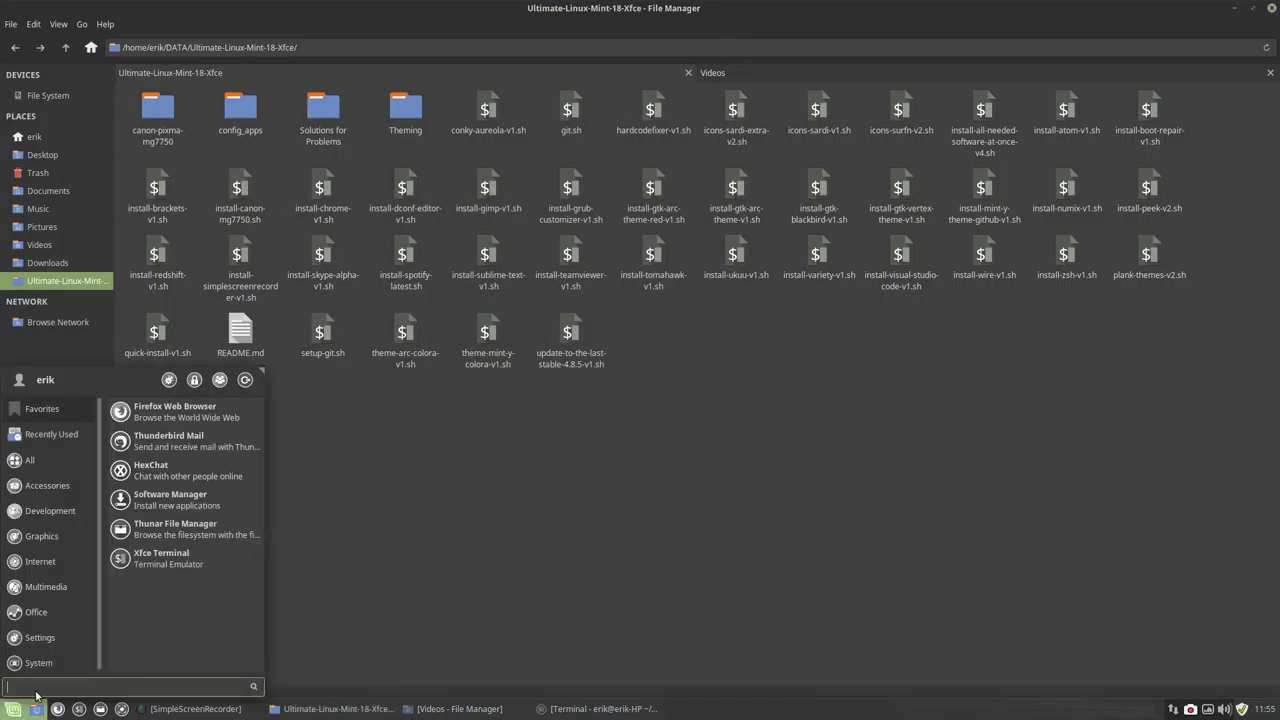
{"action": "left_click", "coordinate": [166, 380]}
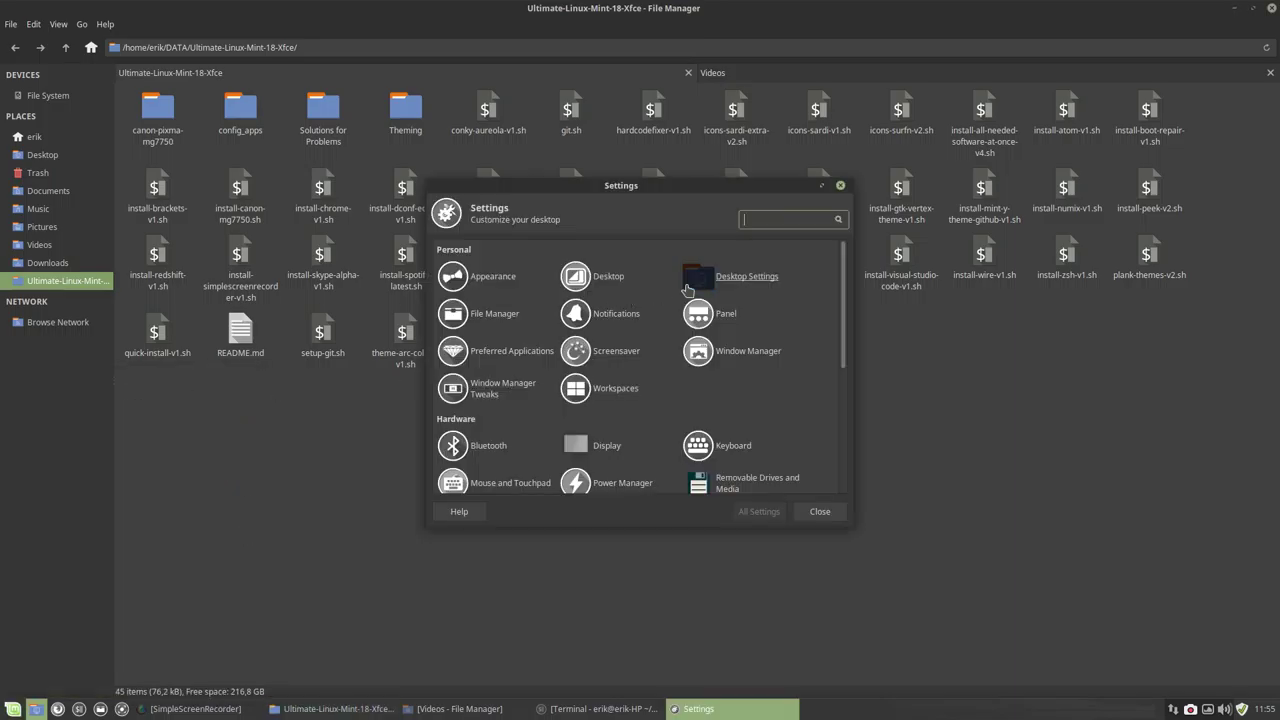
{"action": "left_click", "coordinate": [478, 276]}
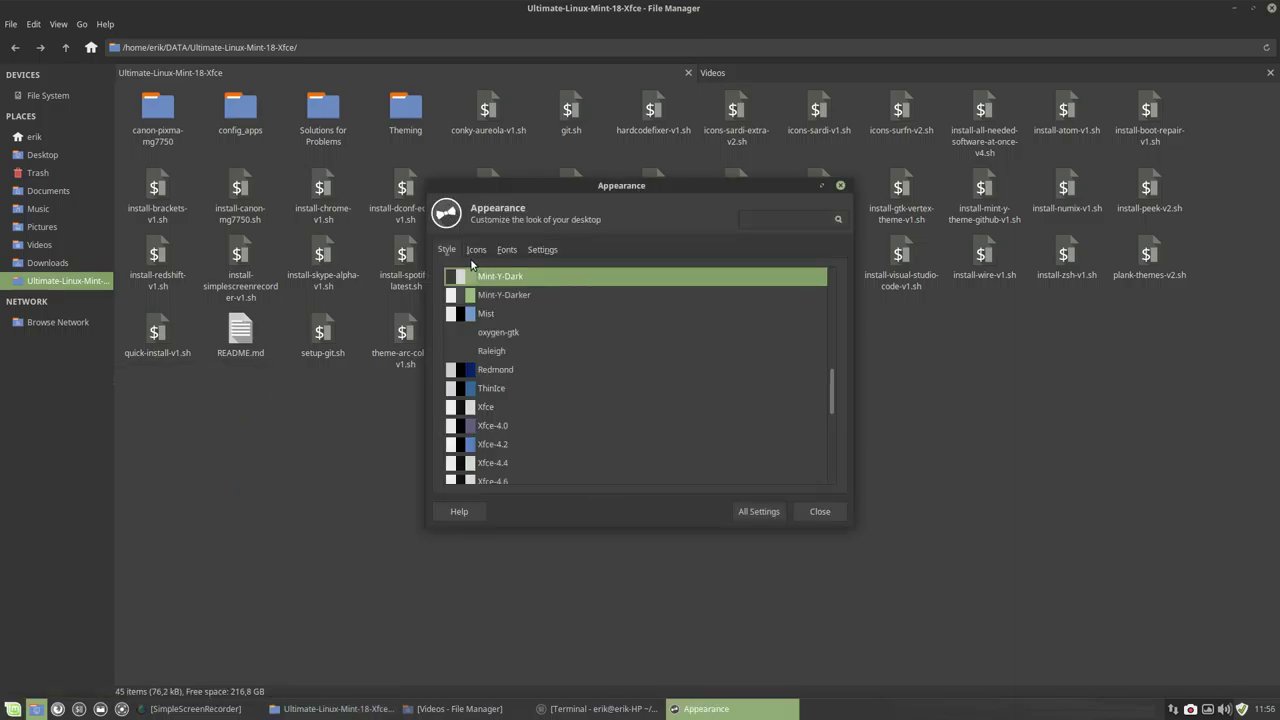
Apply the Sardi Mono Numix Colora Orangina icon theme and close Appearance
{"action": "left_click", "coordinate": [477, 249]}
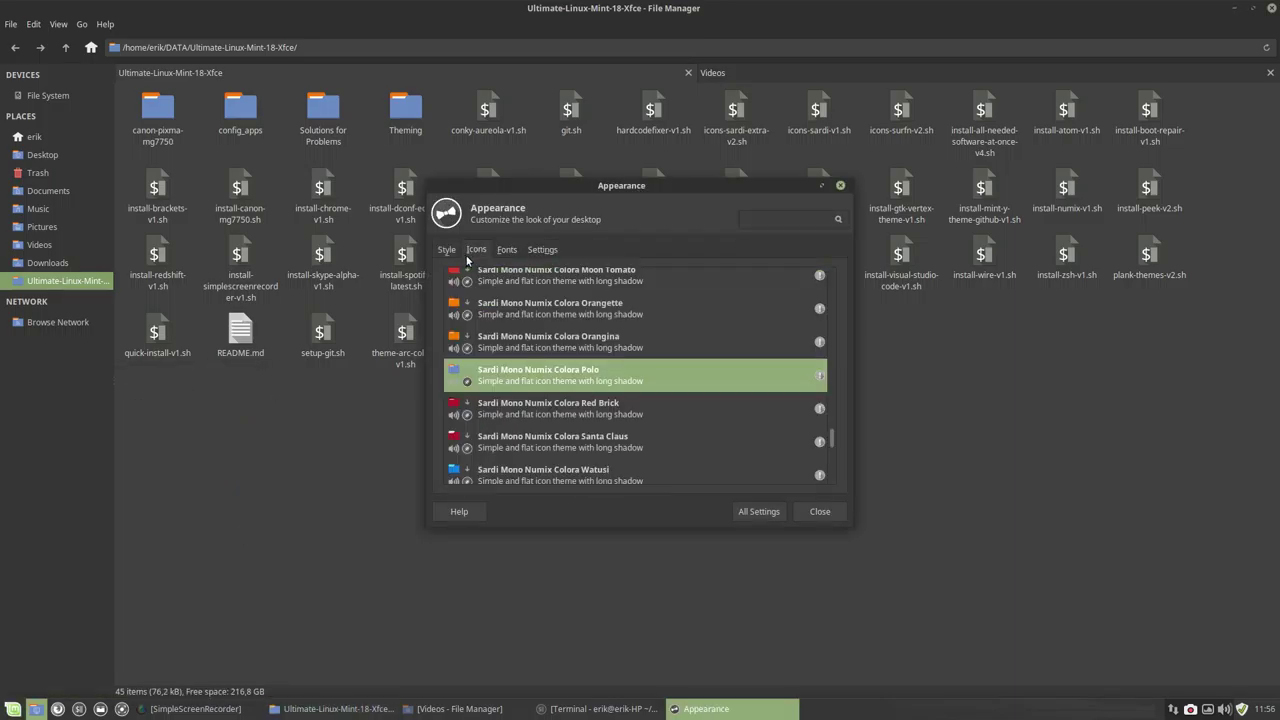
{"action": "left_click", "coordinate": [589, 346]}
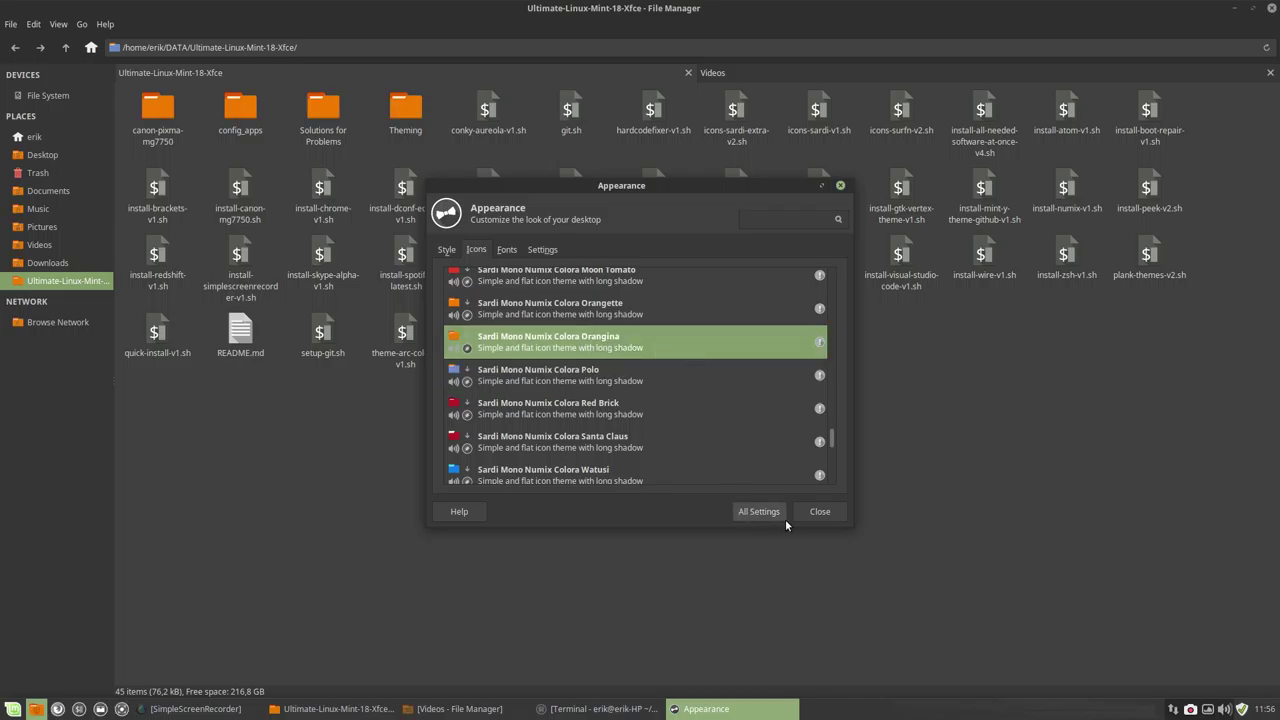
{"action": "left_click", "coordinate": [819, 511]}
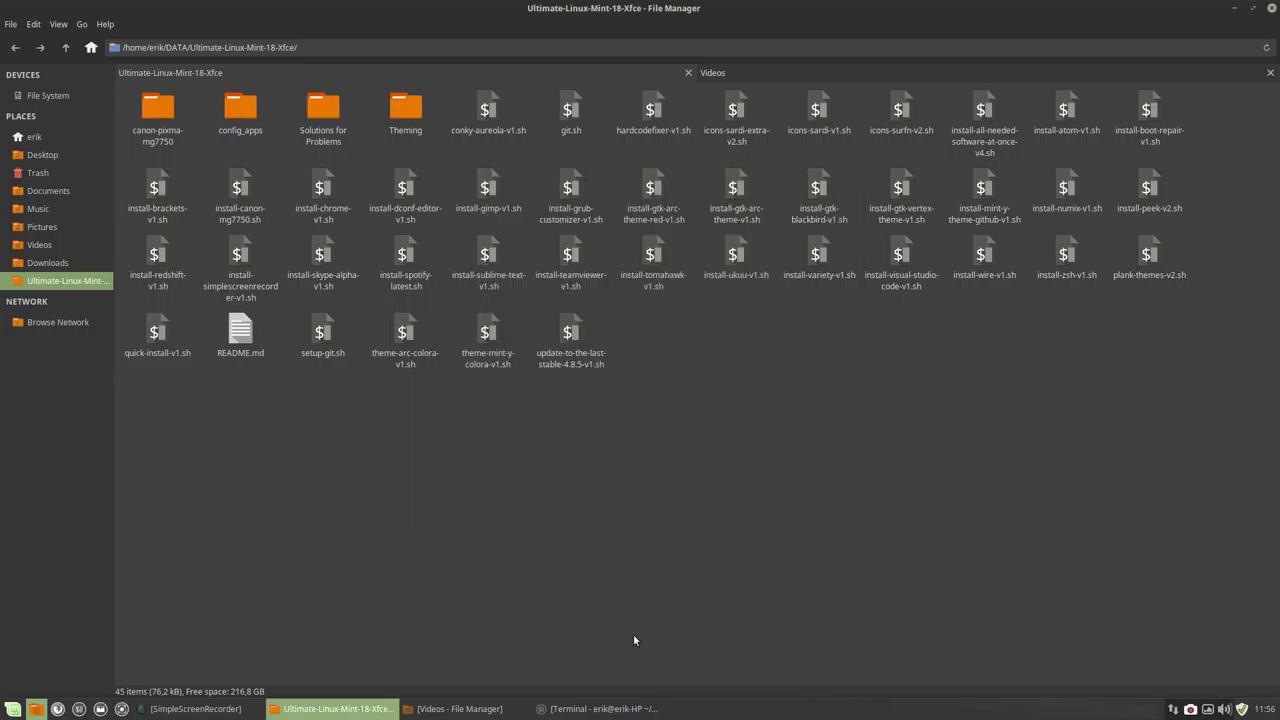
{"action": "left_click", "coordinate": [14, 709]}
{"action": "mouse_move", "coordinate": [30, 460]}
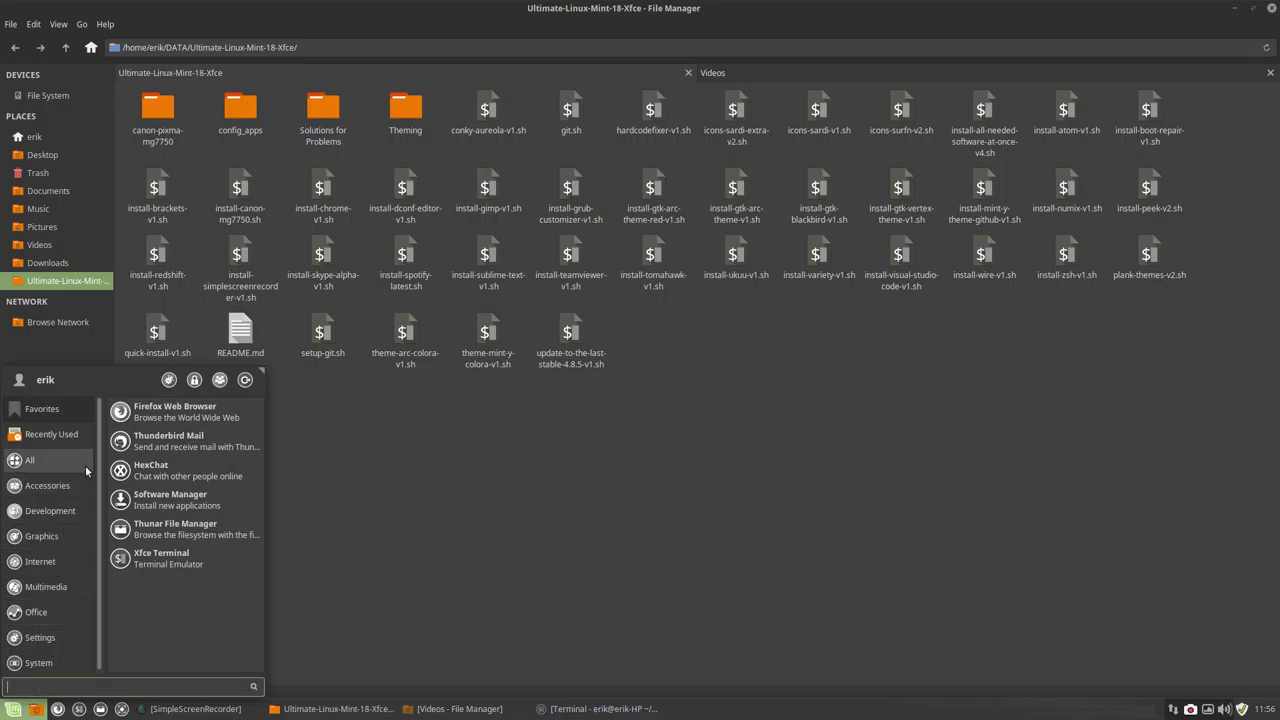
{"action": "scroll", "coordinate": [228, 500], "scroll_direction": "down", "scroll_amount": 10}
{"action": "scroll", "coordinate": [225, 550], "scroll_direction": "down", "scroll_amount": 10}
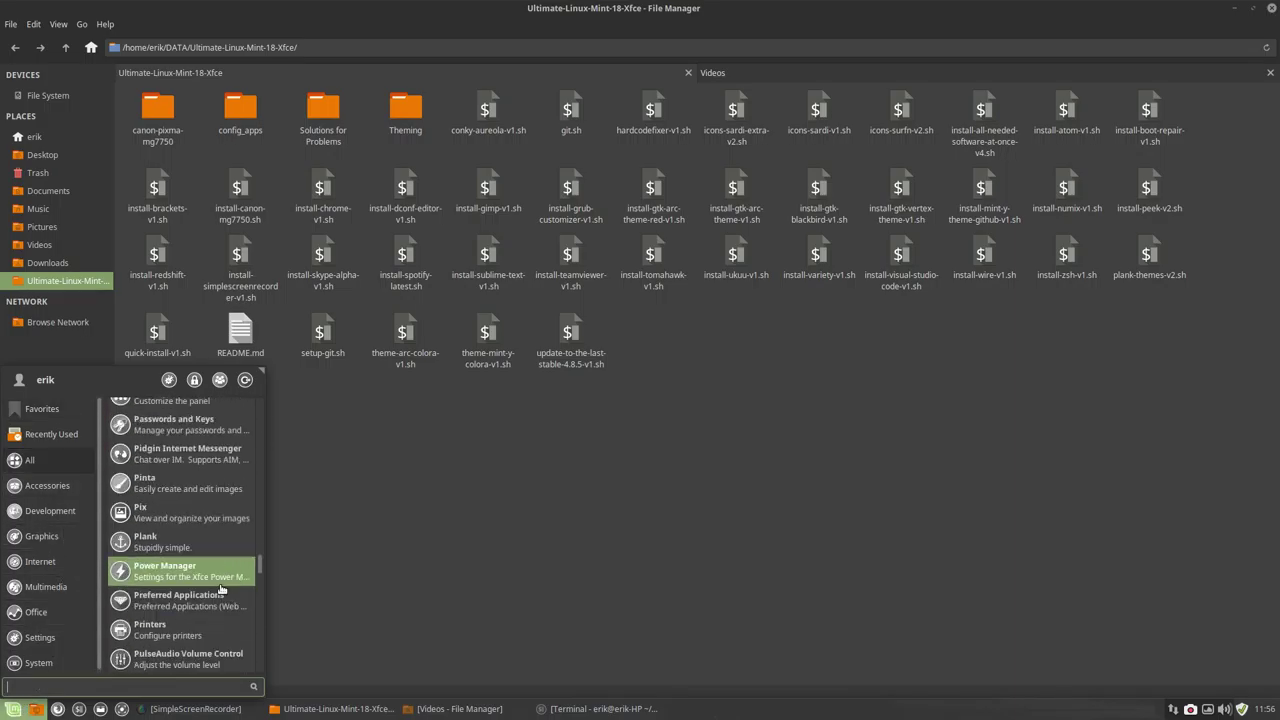
{"action": "scroll", "coordinate": [222, 590], "scroll_direction": "down", "scroll_amount": 5}
{"action": "left_click", "coordinate": [426, 624]}
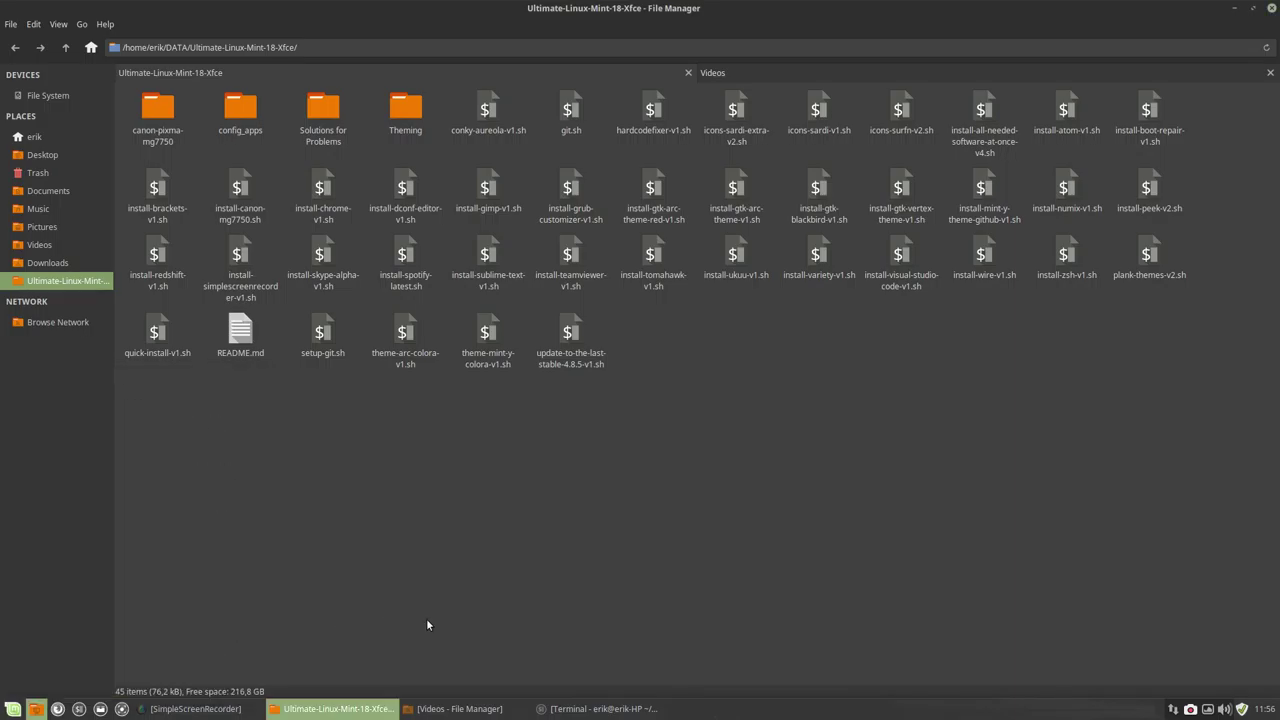